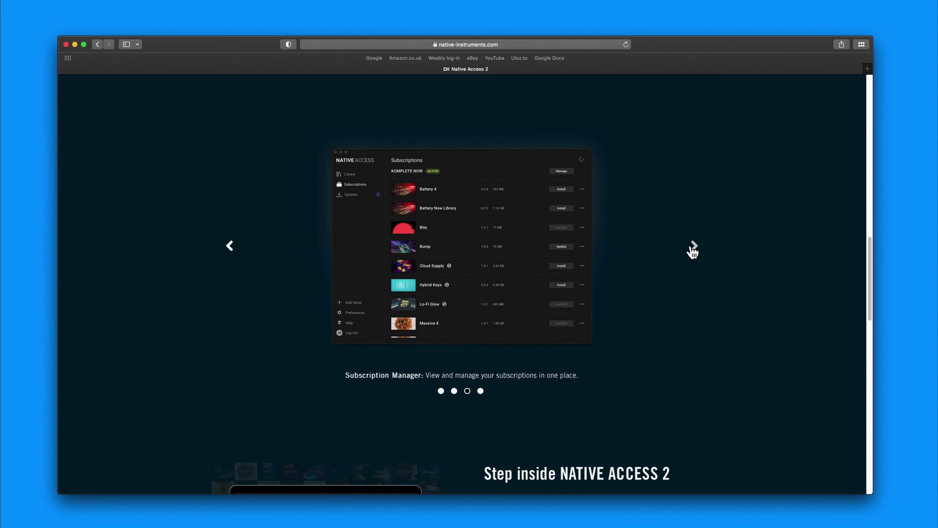
# Look through the feature slides on the Native Access 2 web page and review its download options and system requirements
pyautogui.click(230, 245)
pyautogui.click(230, 246)
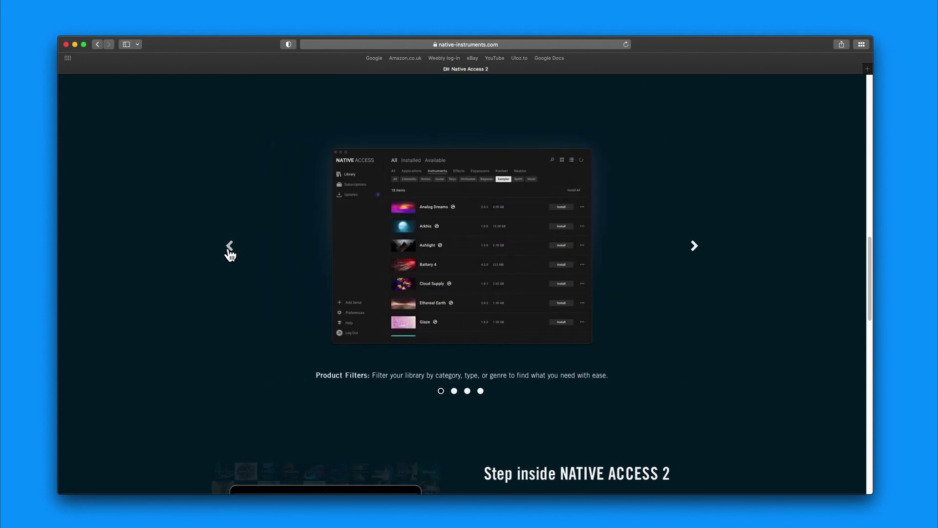
pyautogui.click(694, 246)
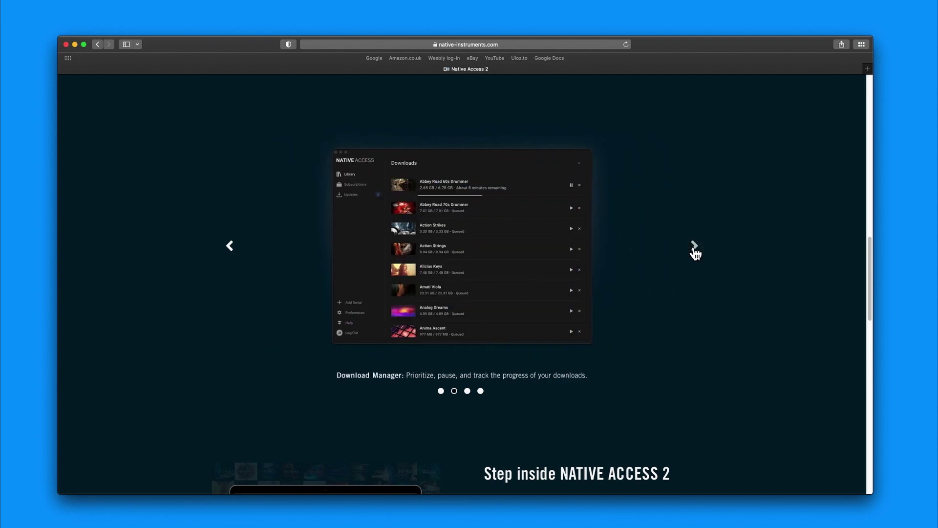
pyautogui.click(694, 246)
pyautogui.click(694, 247)
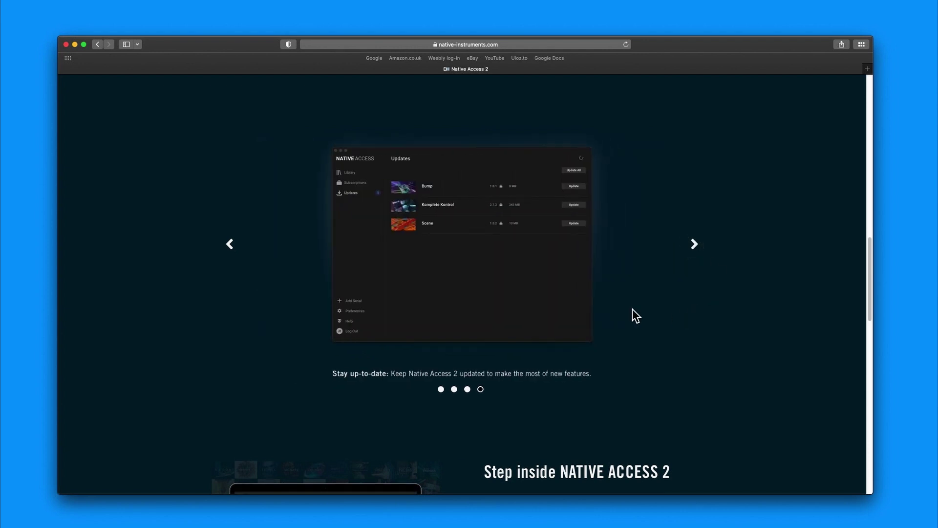
pyautogui.scroll(-15, 632, 314)
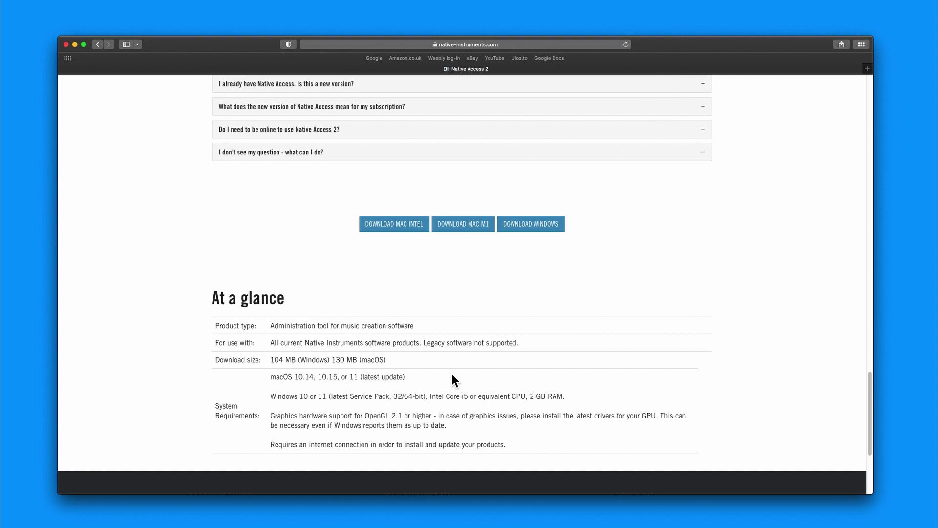
pyautogui.scroll(-1, 453, 376)
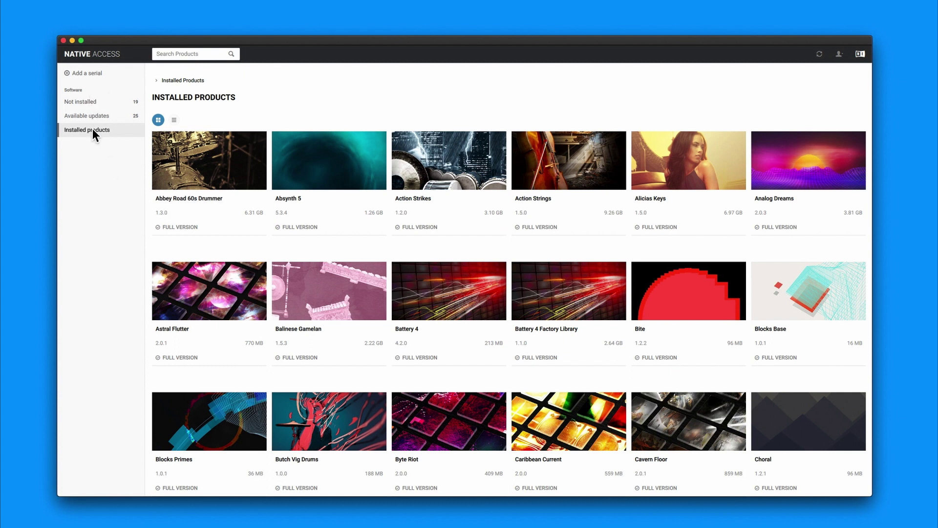
# Compare the list and grid views of the installed products in the original Native Access, ending in grid view
pyautogui.click(174, 120)
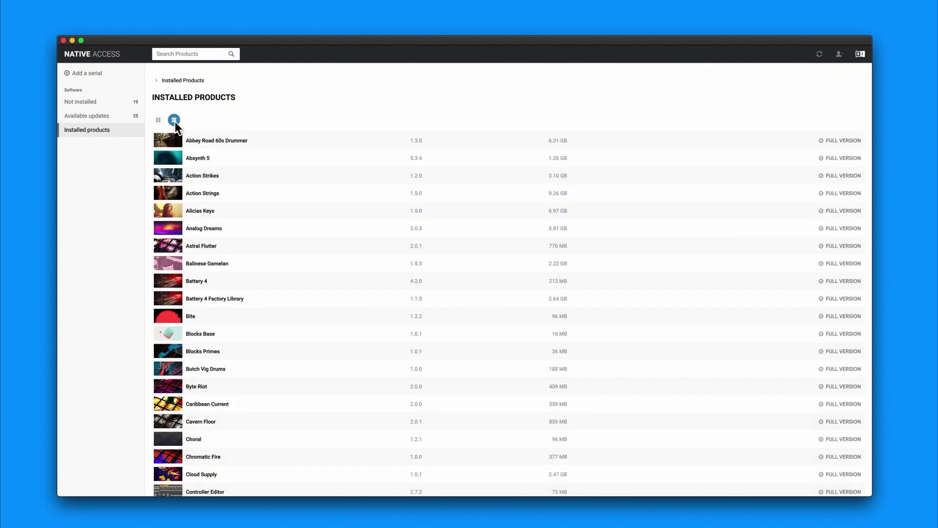
pyautogui.click(158, 119)
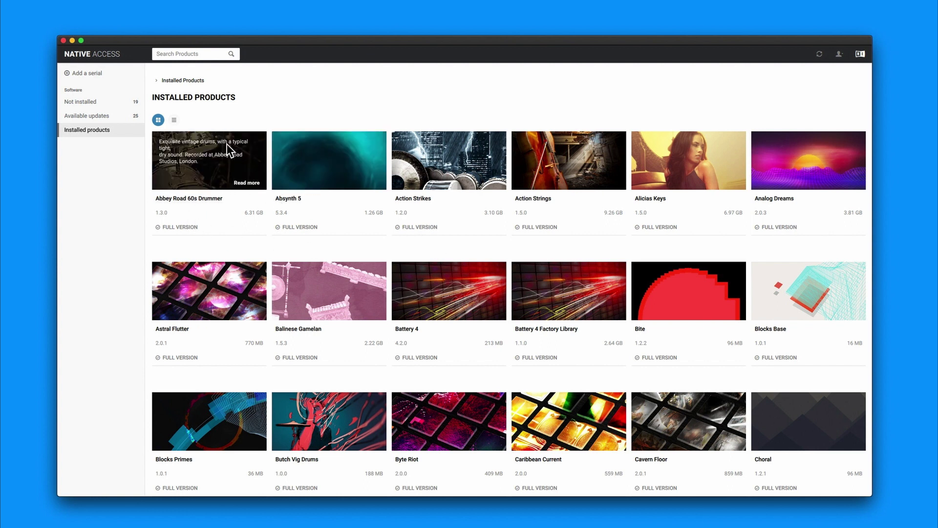
pyautogui.click(174, 119)
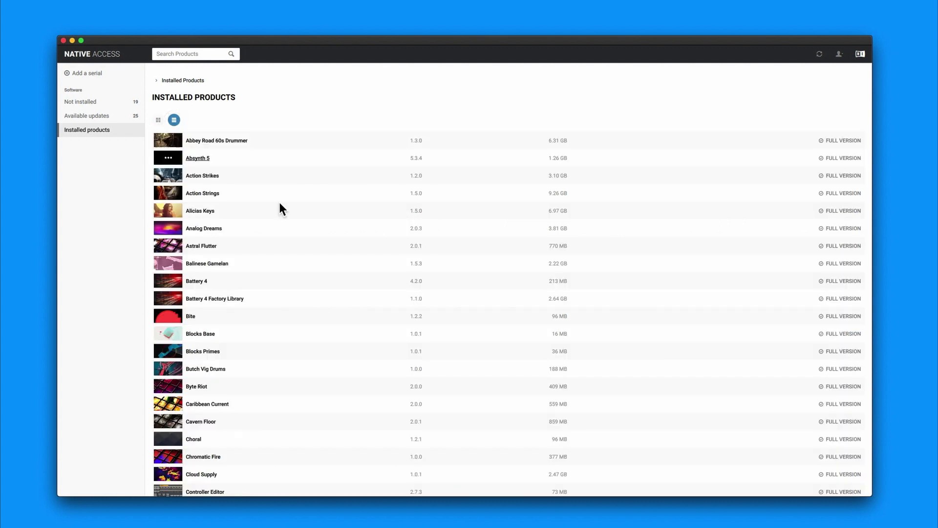
pyautogui.click(157, 120)
# Examine the grid of installed products, then show the products that are not installed
pyautogui.scroll(-5, 480, 230)
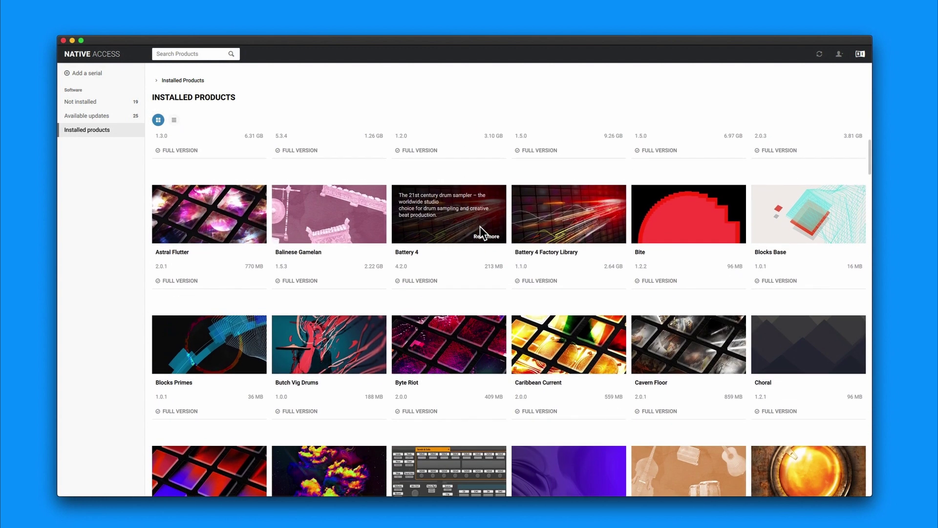
pyautogui.scroll(-8, 480, 226)
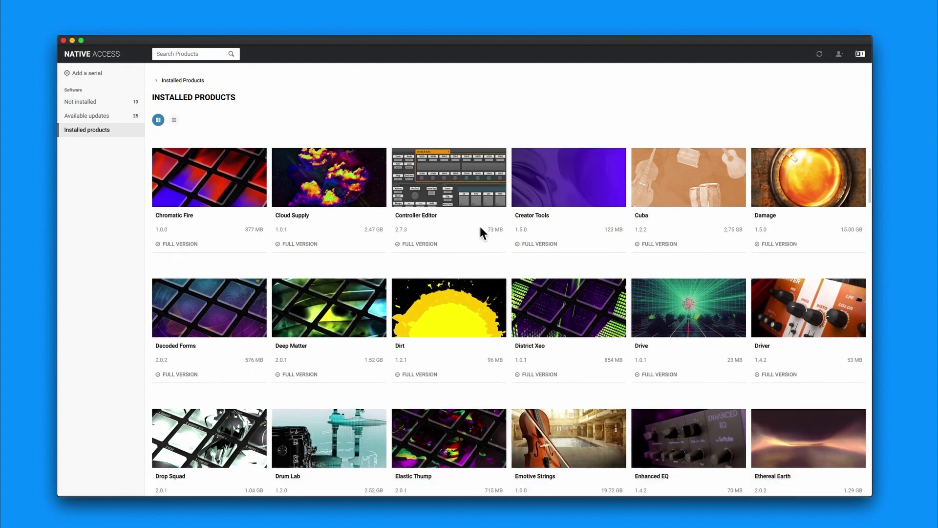
pyautogui.scroll(-15, 480, 227)
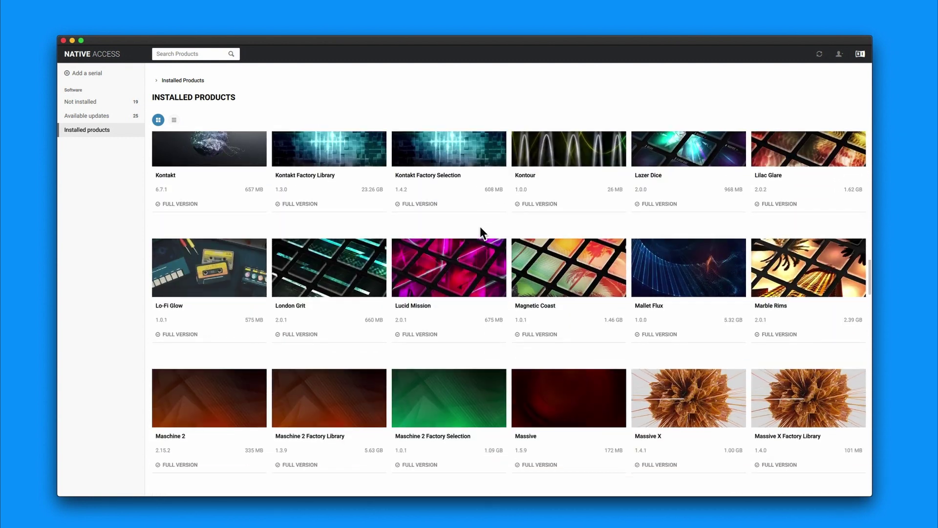
pyautogui.scroll(-6, 479, 227)
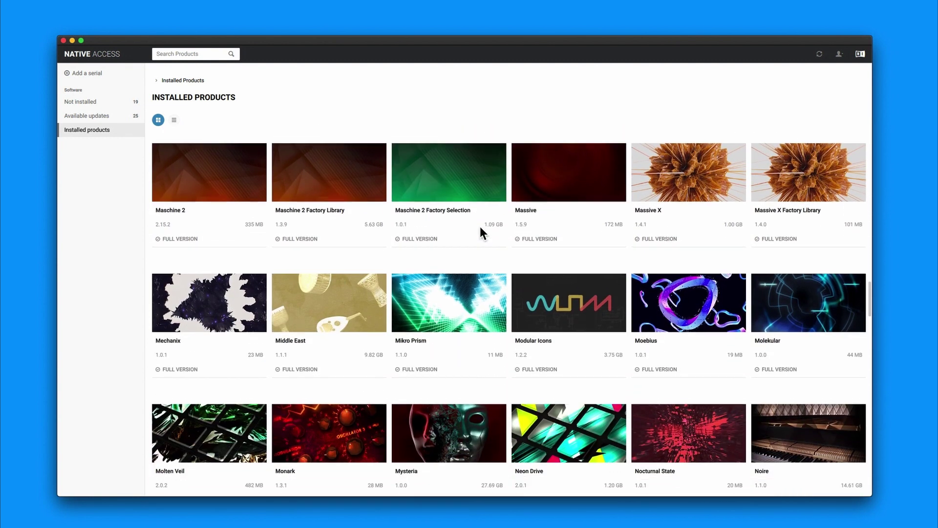
pyautogui.scroll(-12, 480, 227)
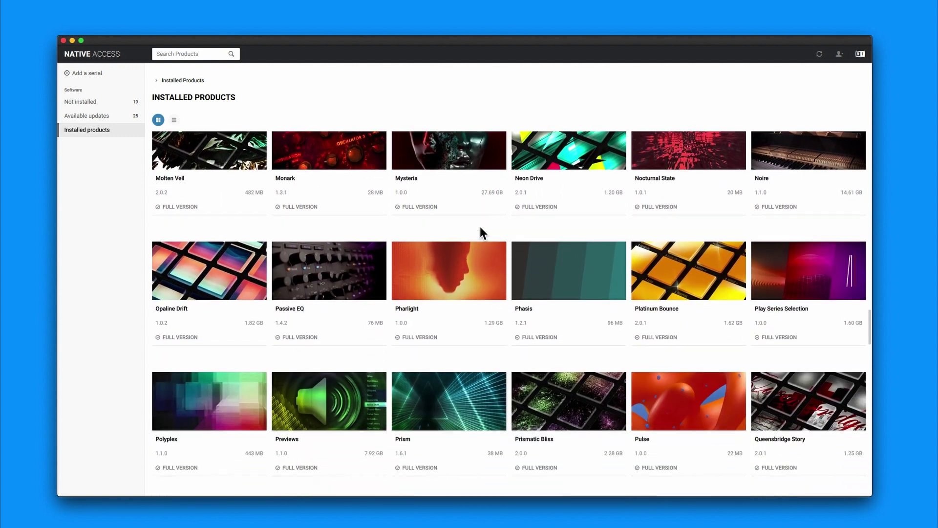
pyautogui.scroll(-11, 479, 226)
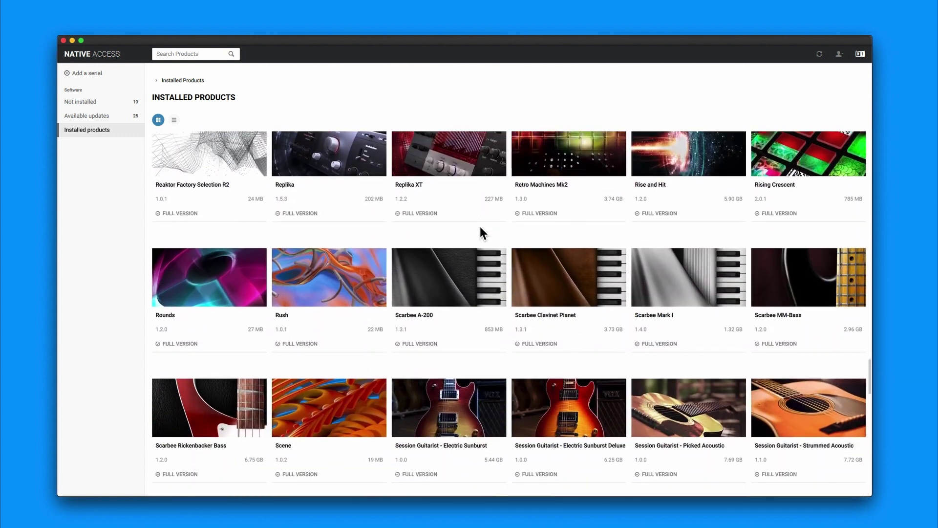
pyautogui.scroll(-10, 479, 226)
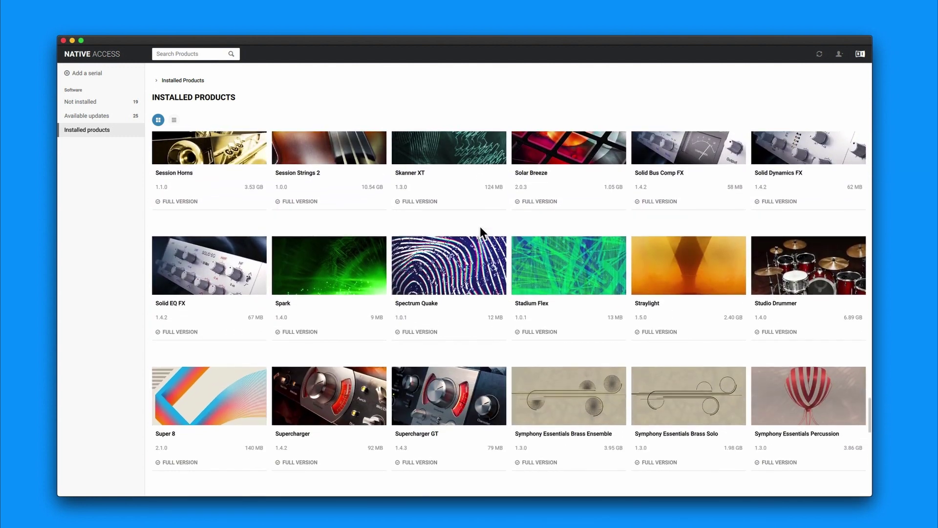
pyautogui.scroll(15, 480, 227)
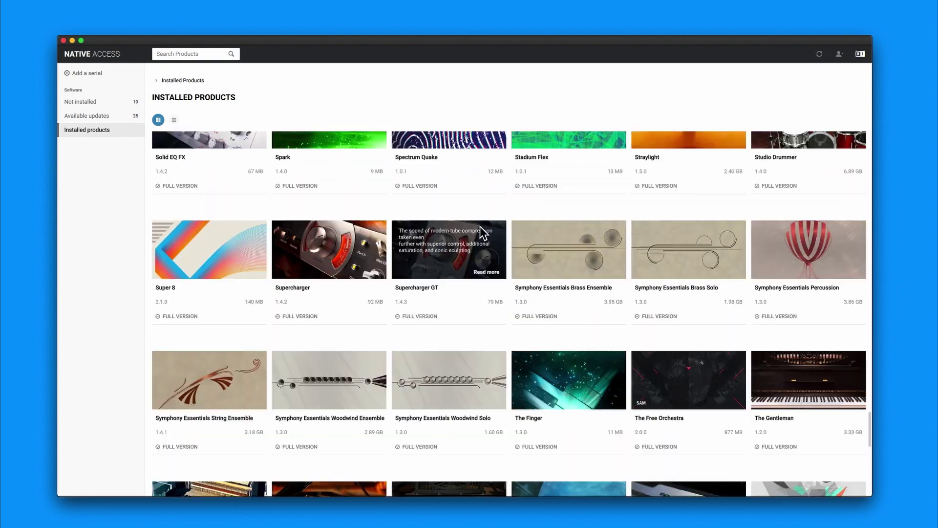
pyautogui.scroll(10, 479, 226)
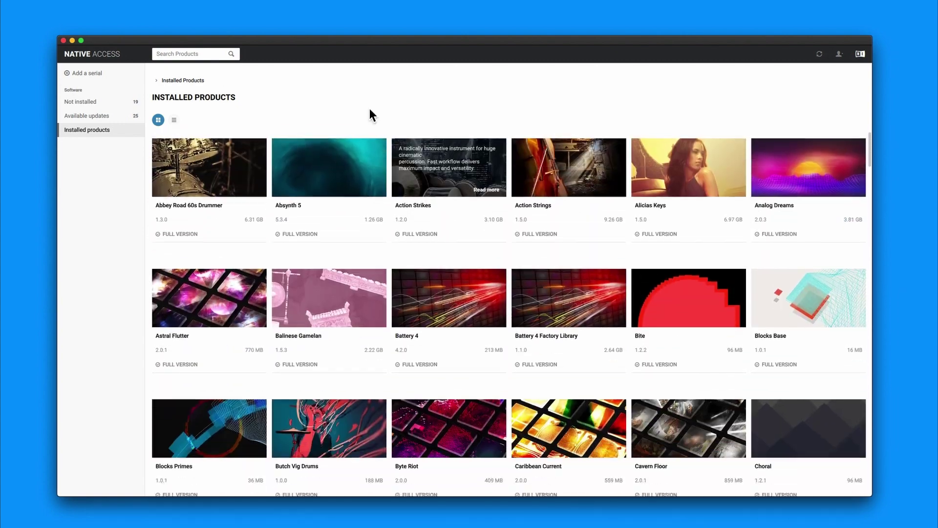
pyautogui.click(113, 102)
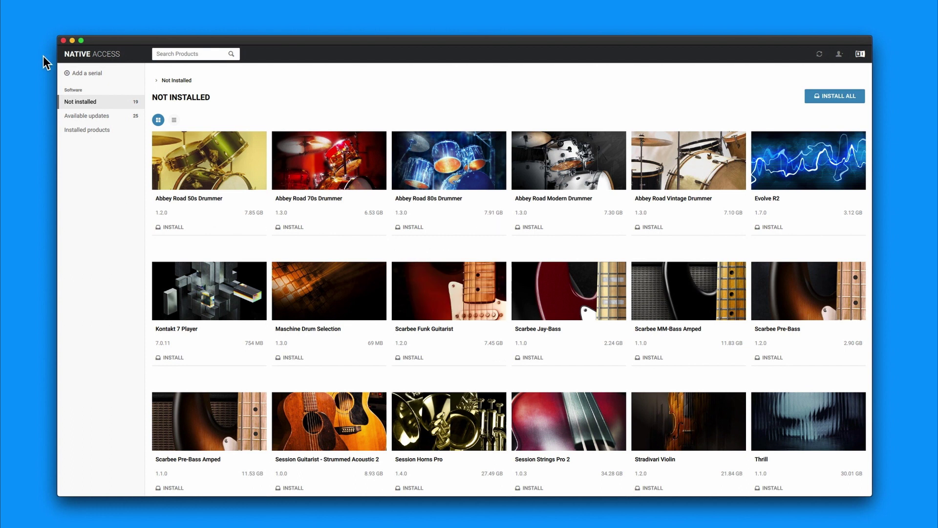
# Switch to Native Access 2 and look through the full list of available product updates
pyautogui.moveTo(162, 301)
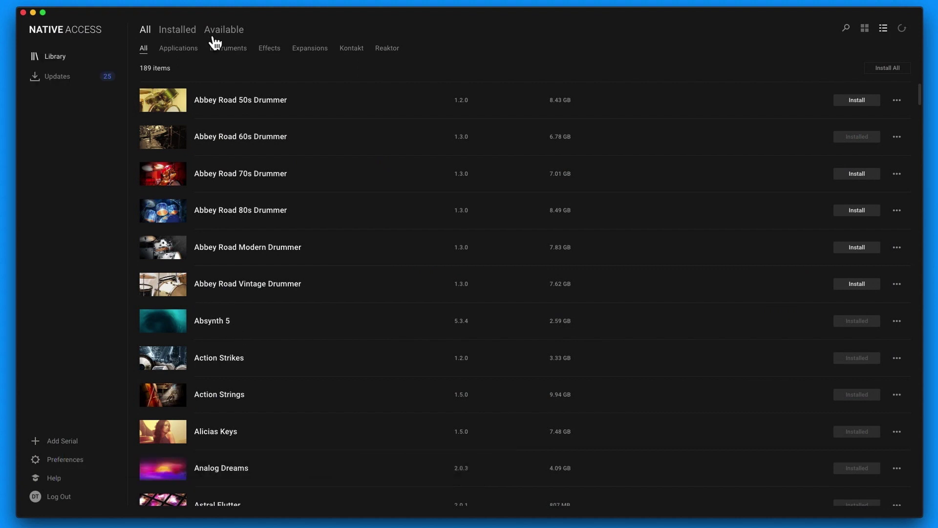
pyautogui.click(63, 78)
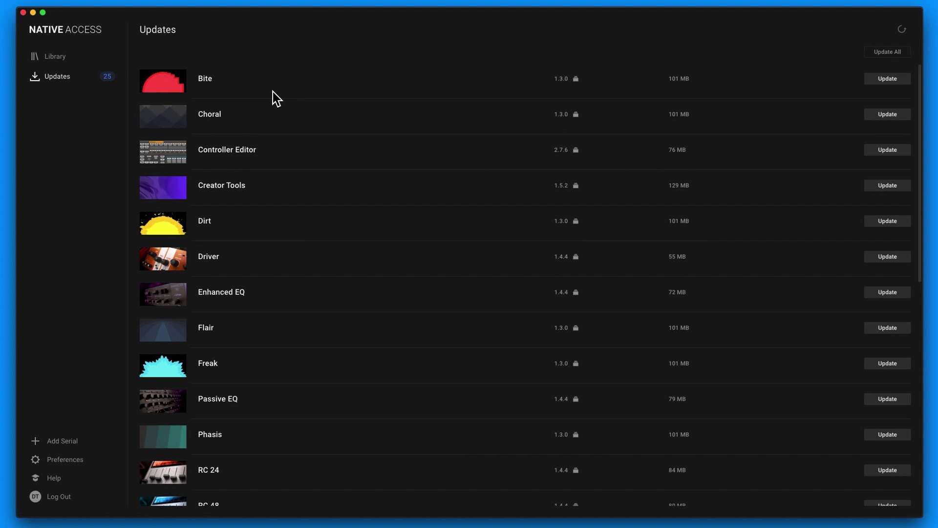
pyautogui.scroll(-5, 295, 128)
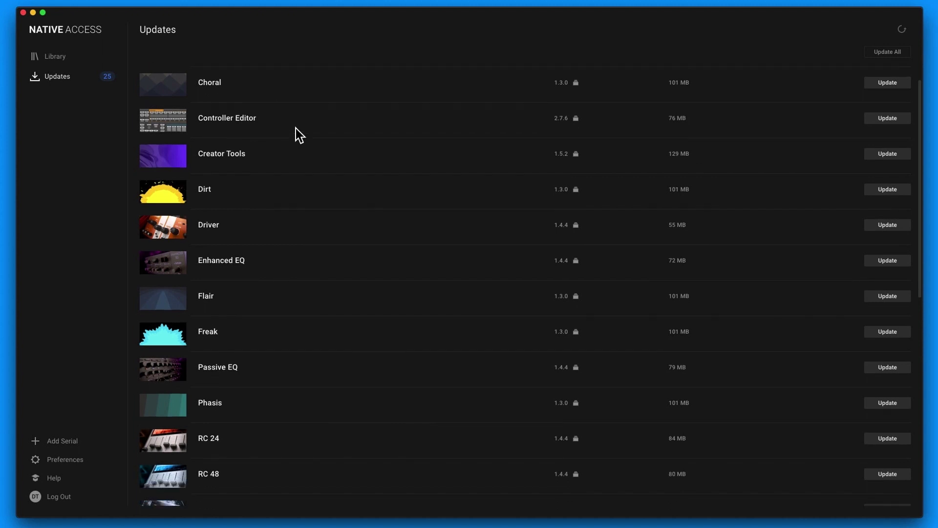
pyautogui.scroll(-5, 296, 128)
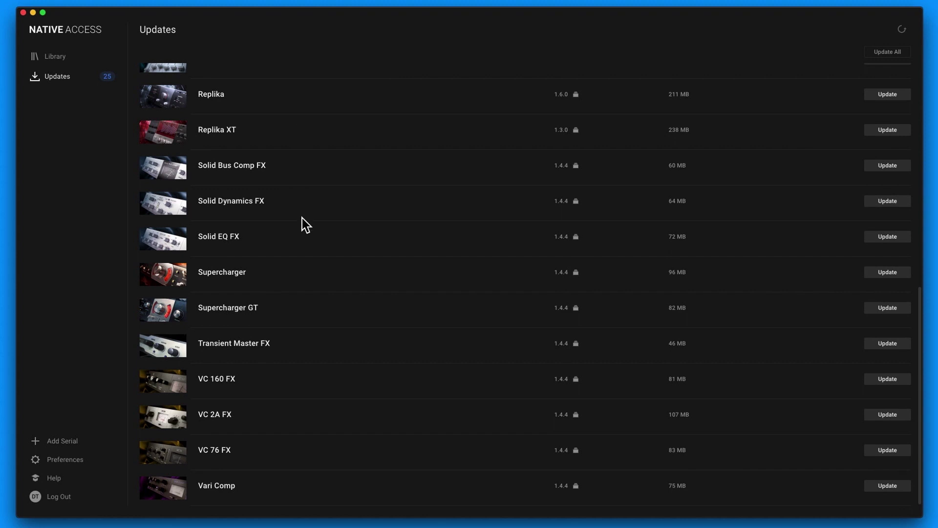
pyautogui.scroll(10, 316, 233)
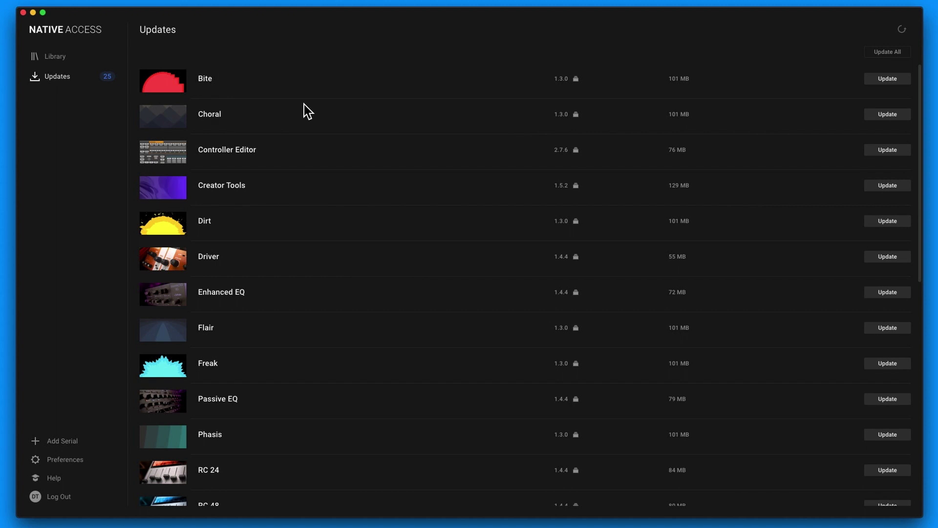
pyautogui.scroll(-10, 365, 197)
pyautogui.scroll(10, 366, 197)
# Return to the product library, filter it by Applications and look through the listed programs
pyautogui.click(52, 59)
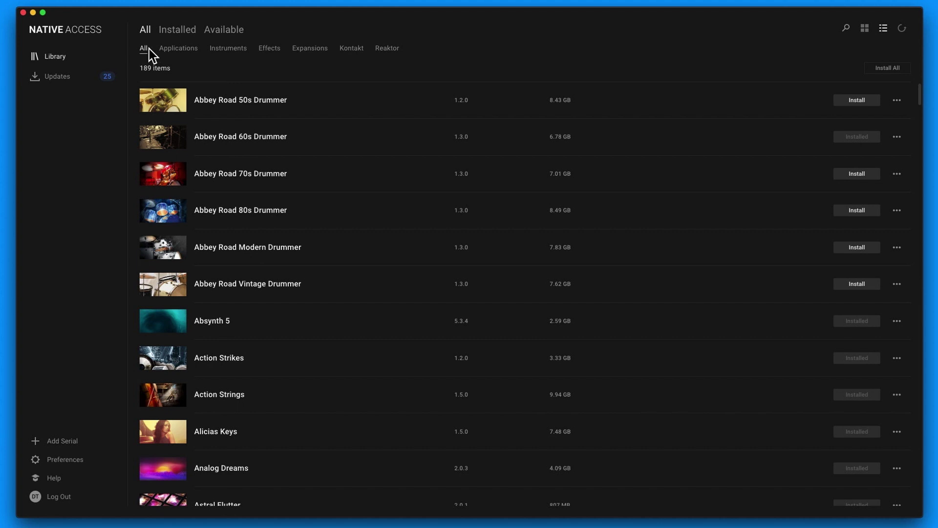
pyautogui.click(180, 51)
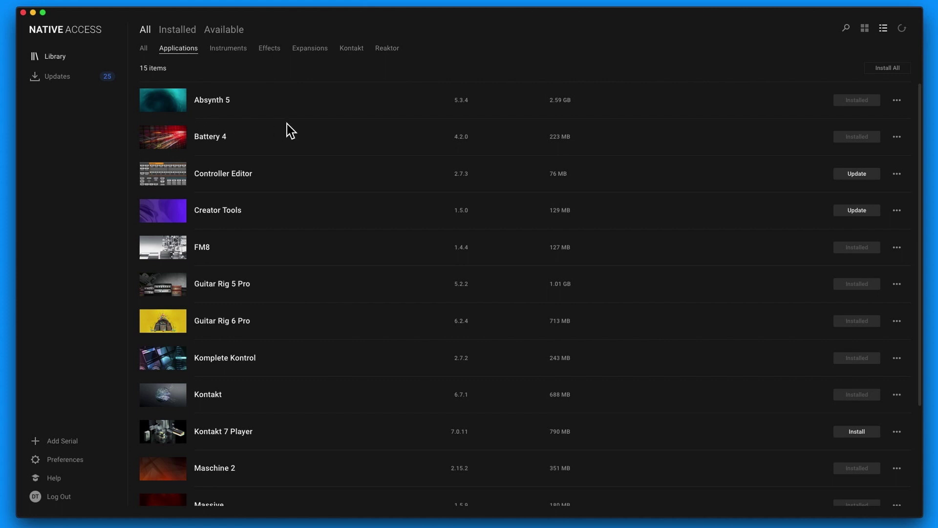
pyautogui.scroll(-2, 293, 139)
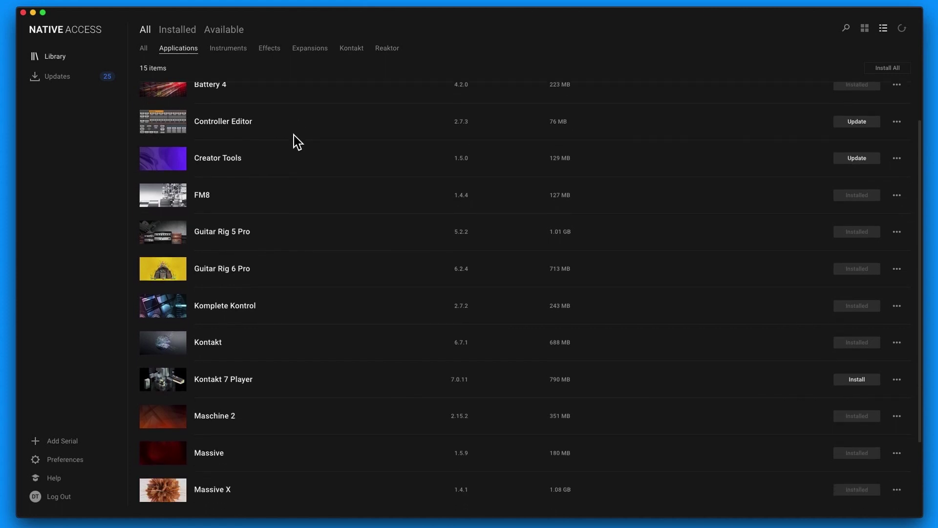
pyautogui.scroll(-3, 295, 134)
pyautogui.scroll(4, 304, 161)
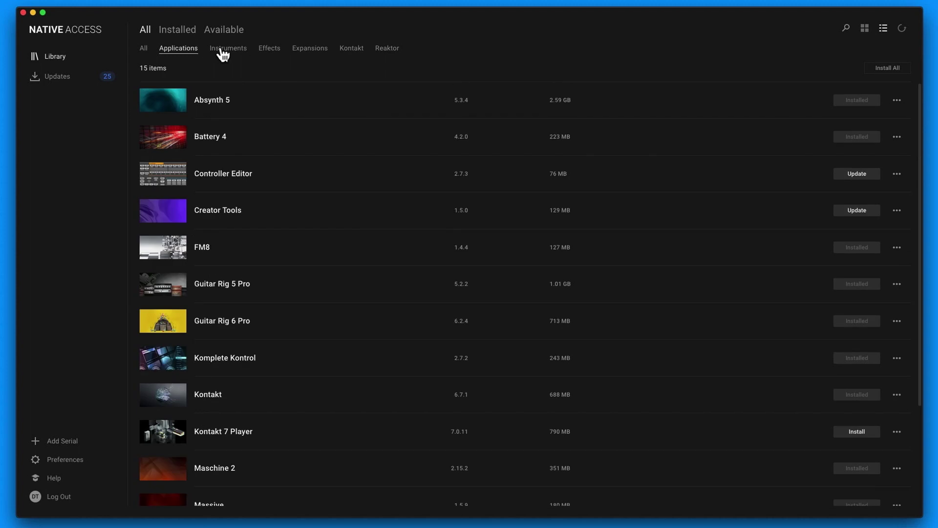
# Filter the library by Instruments and view the Cinematic, Drums, Guitar, Keys, Orchestral, Regional, Sampler, Synth and Vocal subcategories in turn
pyautogui.click(236, 49)
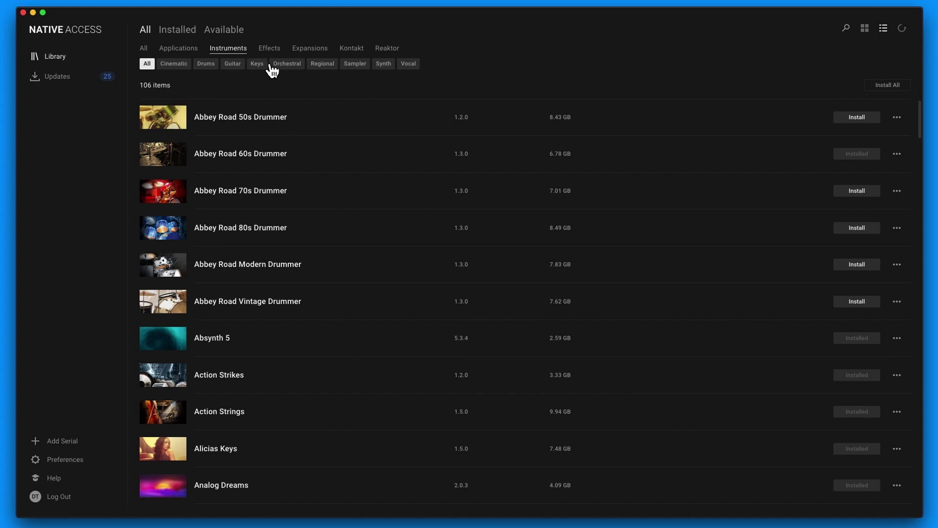
pyautogui.click(179, 71)
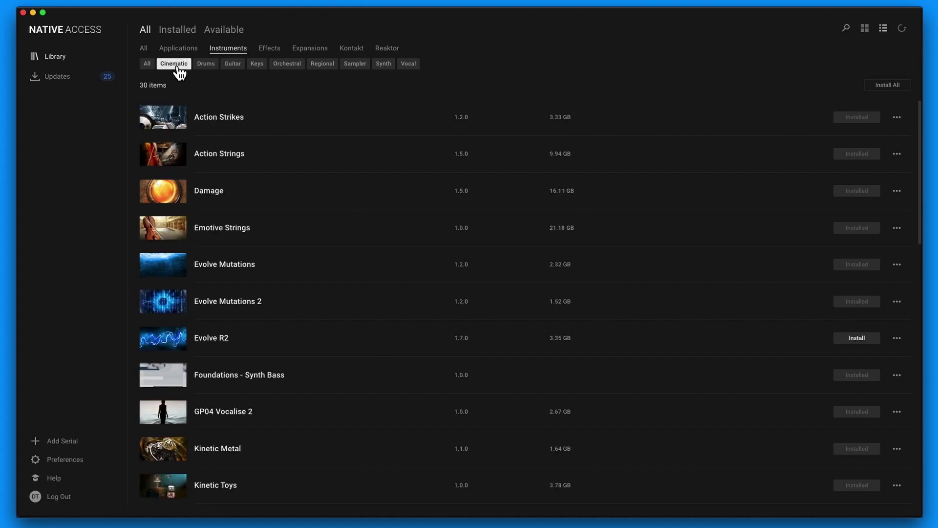
pyautogui.click(207, 67)
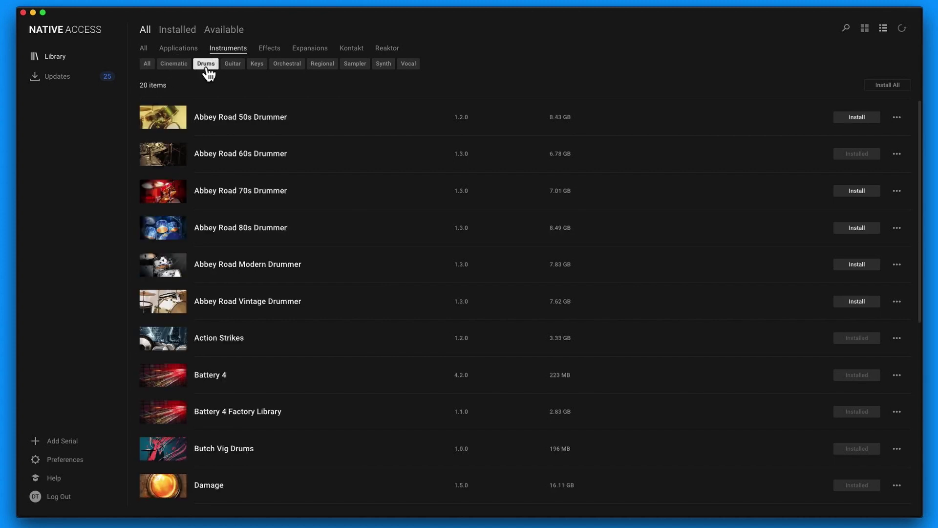
pyautogui.click(231, 67)
pyautogui.click(255, 68)
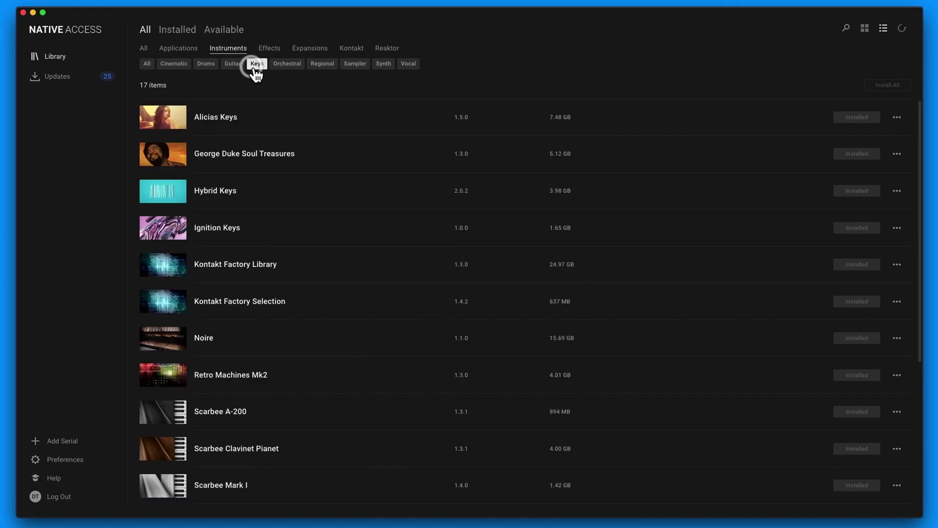
pyautogui.click(287, 69)
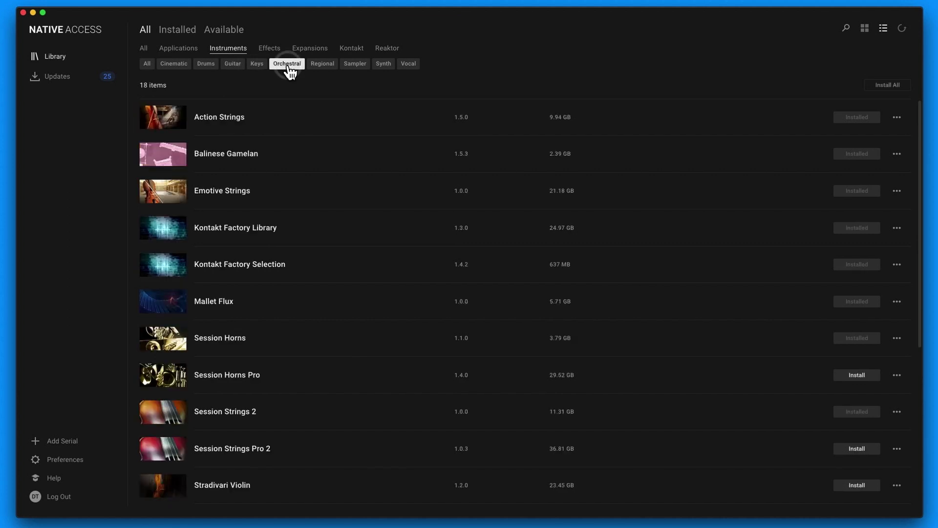
pyautogui.click(324, 66)
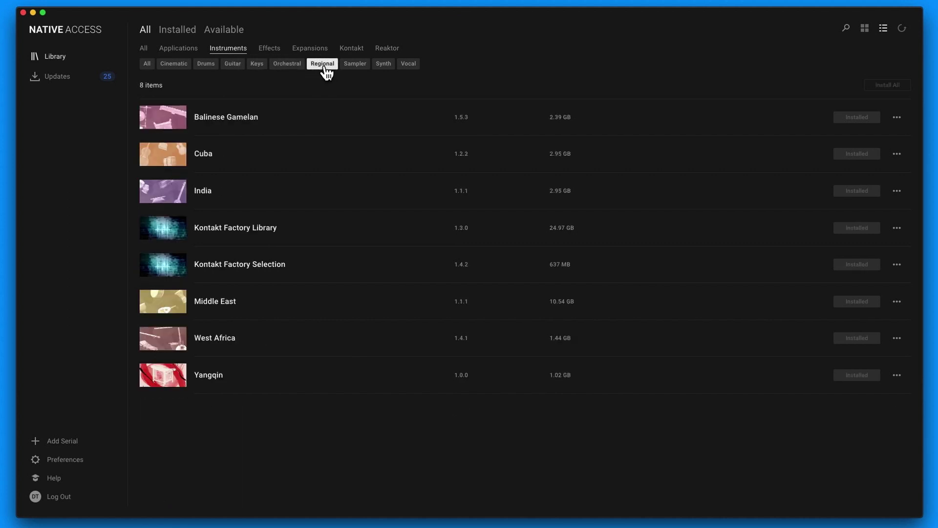
pyautogui.click(353, 72)
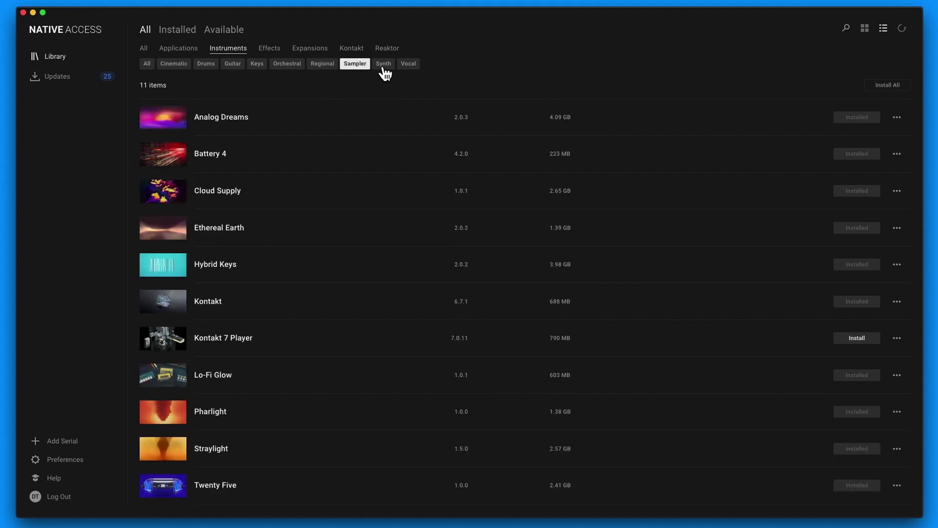
pyautogui.click(383, 69)
pyautogui.click(408, 68)
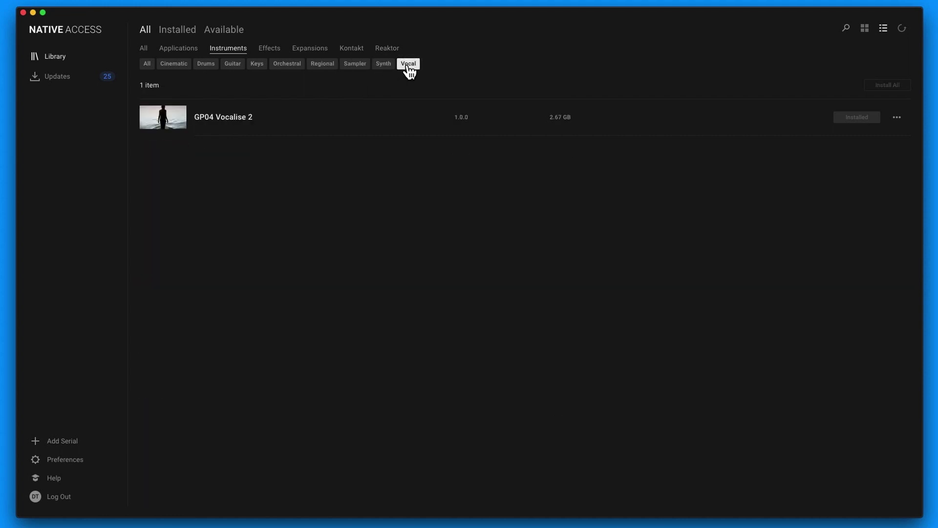
# View the Synth and Sampler instrument subcategories again, then filter the library by Effects
pyautogui.click(385, 67)
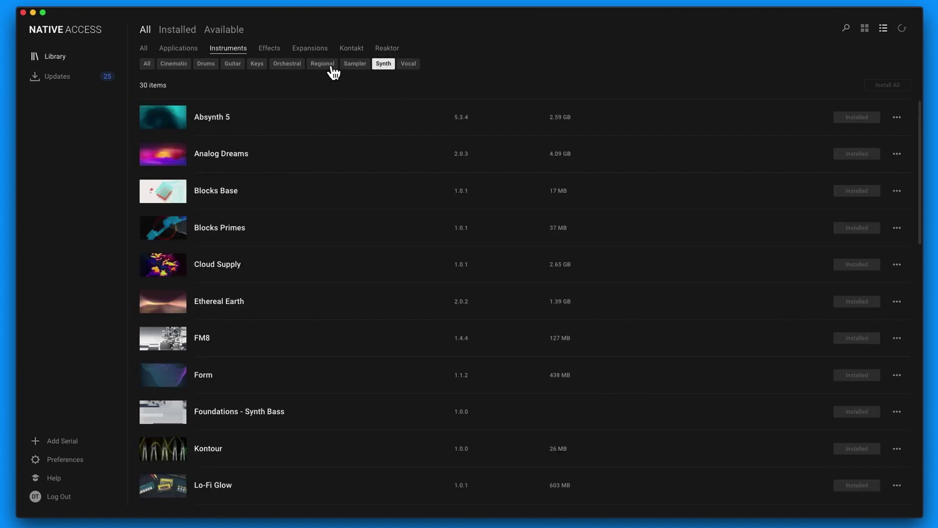
pyautogui.click(350, 67)
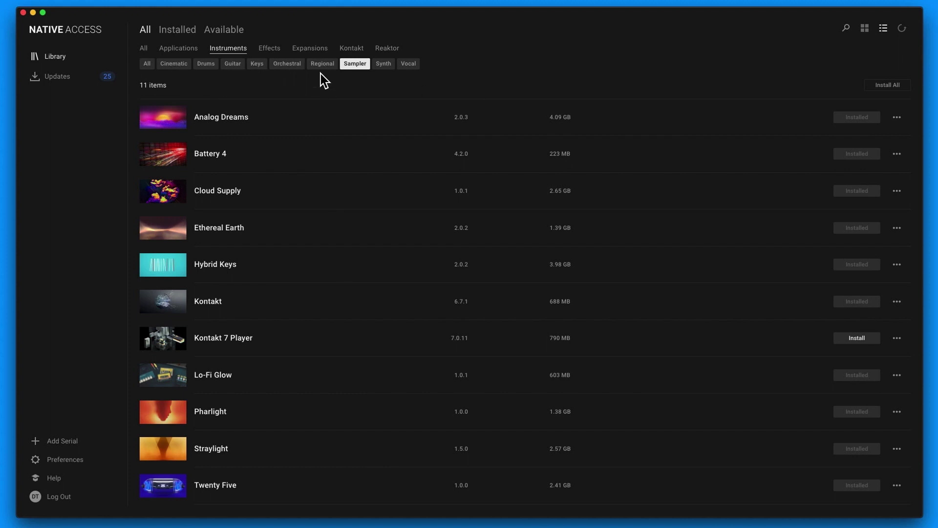
pyautogui.click(269, 48)
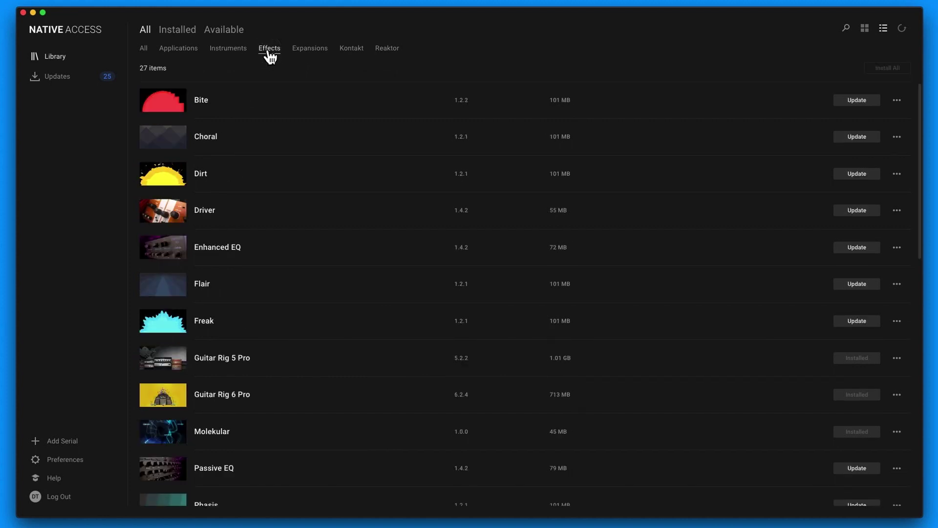
# Filter the library by Expansions and look through the whole list of expansion packs
pyautogui.click(317, 54)
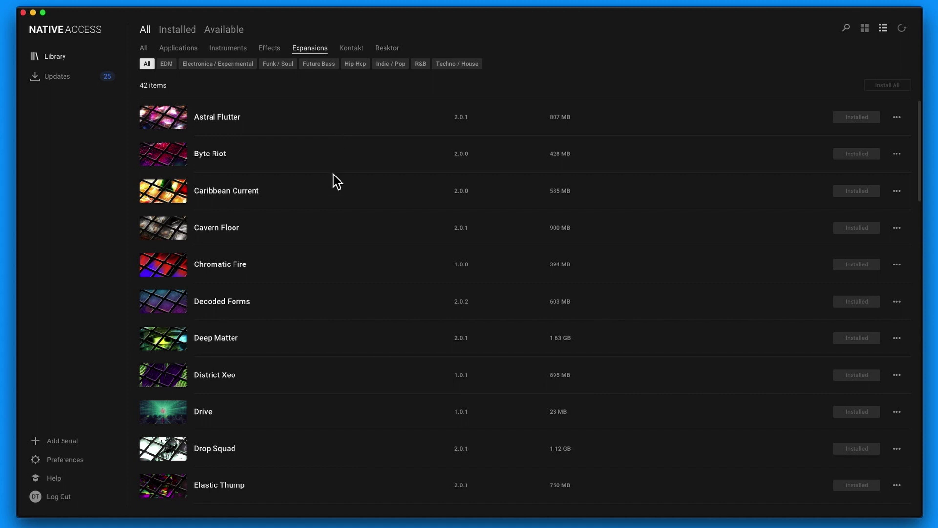
pyautogui.scroll(-15, 333, 174)
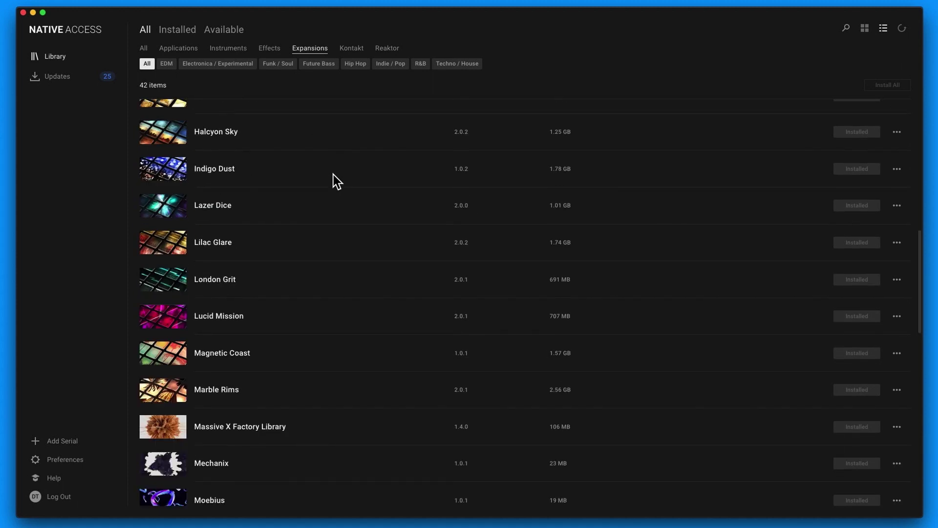
pyautogui.scroll(-5, 334, 175)
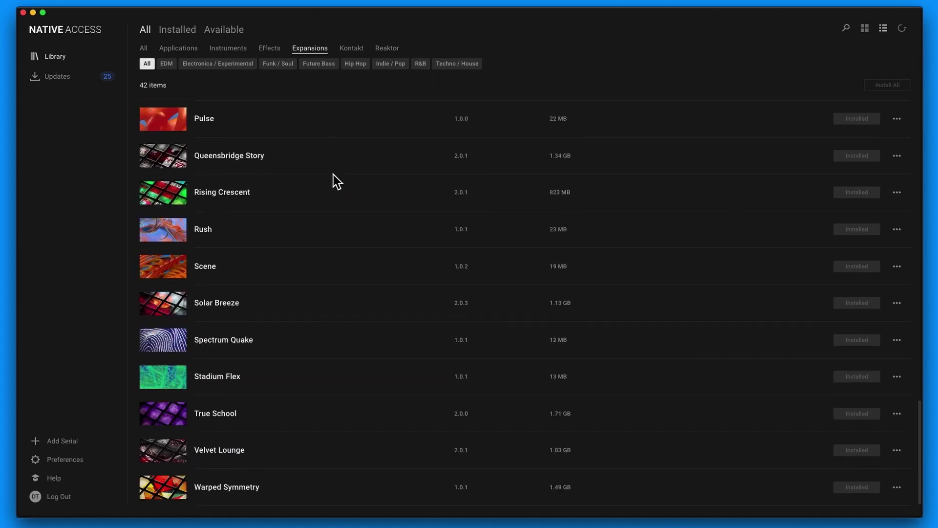
pyautogui.scroll(20, 334, 175)
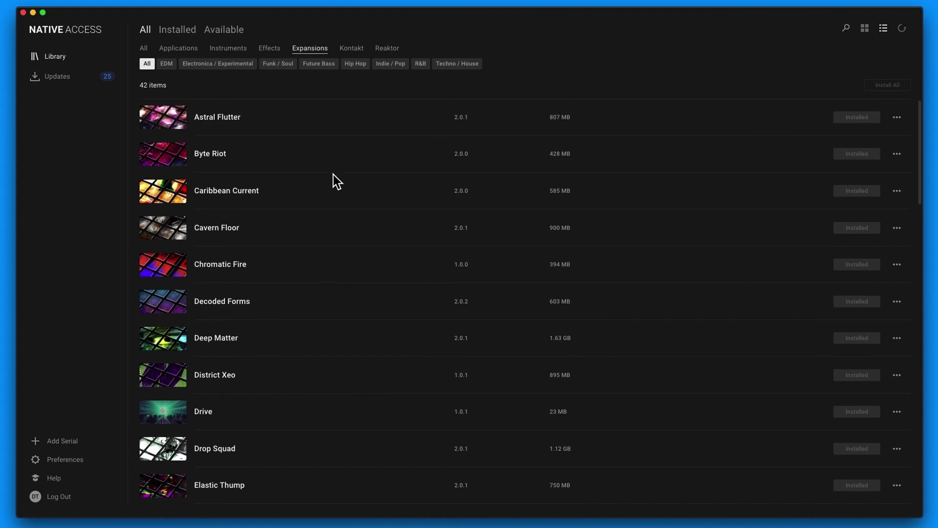
# Filter the library by Kontakt, permanently hide the platform notice and look through the Kontakt-based products
pyautogui.click(356, 51)
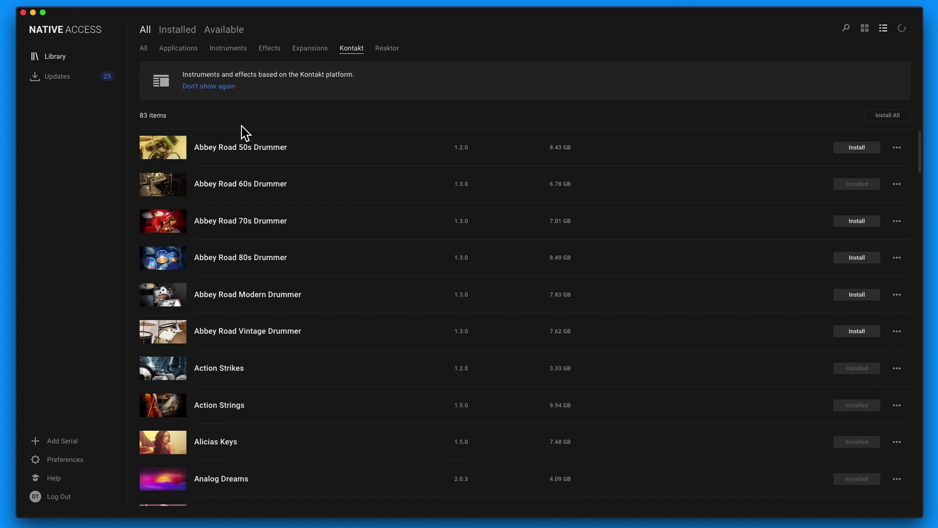
pyautogui.scroll(-1, 242, 126)
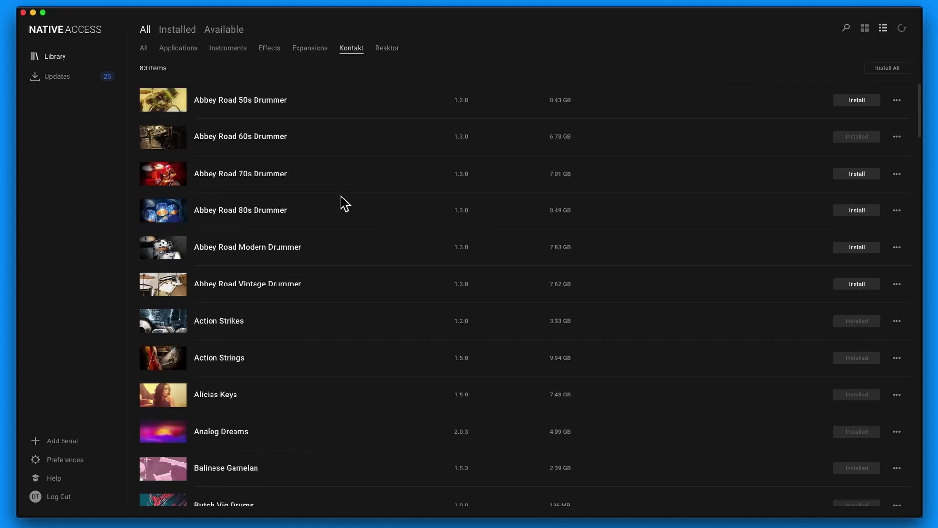
pyautogui.scroll(-3, 341, 196)
pyautogui.scroll(3, 341, 196)
# Filter the library by Reaktor, permanently hide the platform notice and look through the Reaktor-based products
pyautogui.click(386, 48)
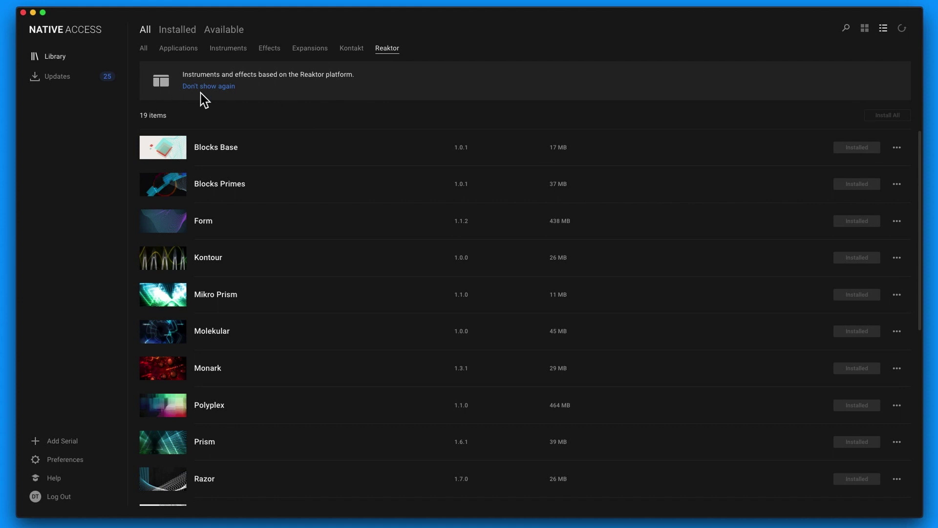
pyautogui.click(216, 88)
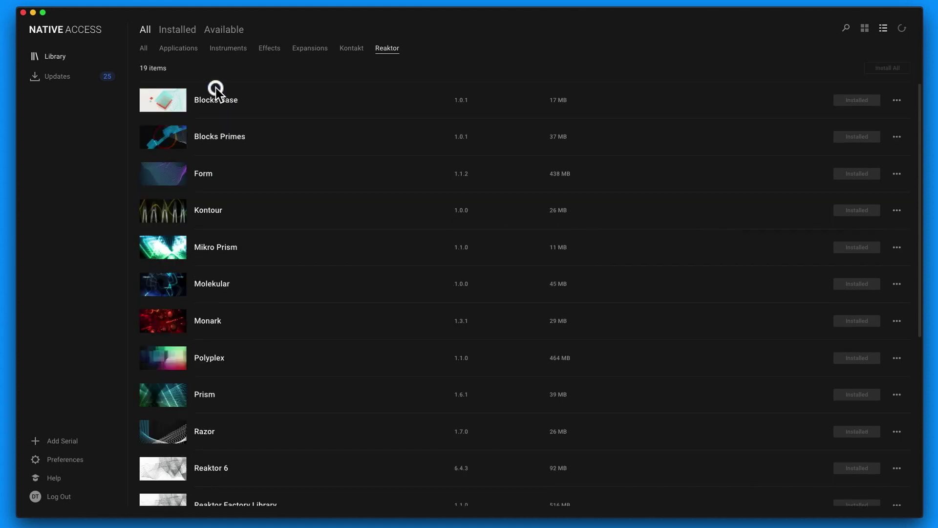
pyautogui.scroll(-1, 327, 241)
pyautogui.scroll(-5, 327, 240)
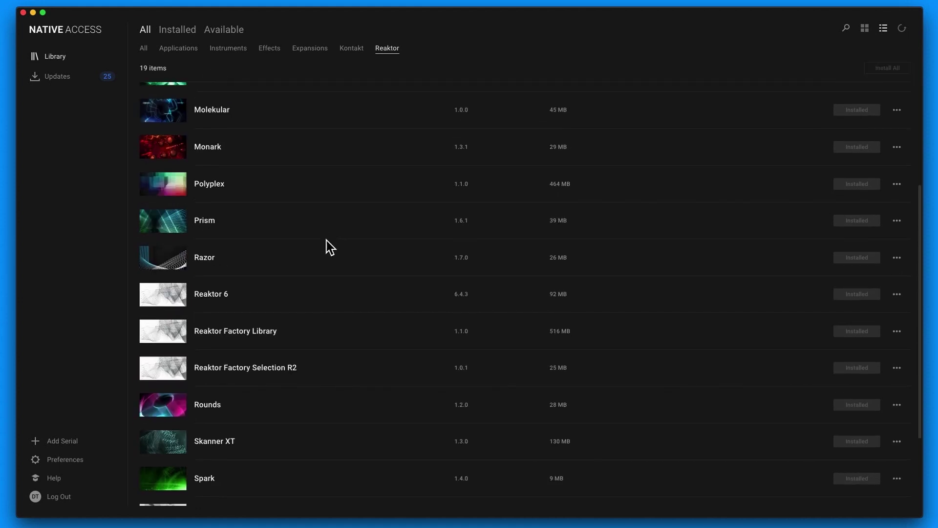
pyautogui.scroll(6, 383, 195)
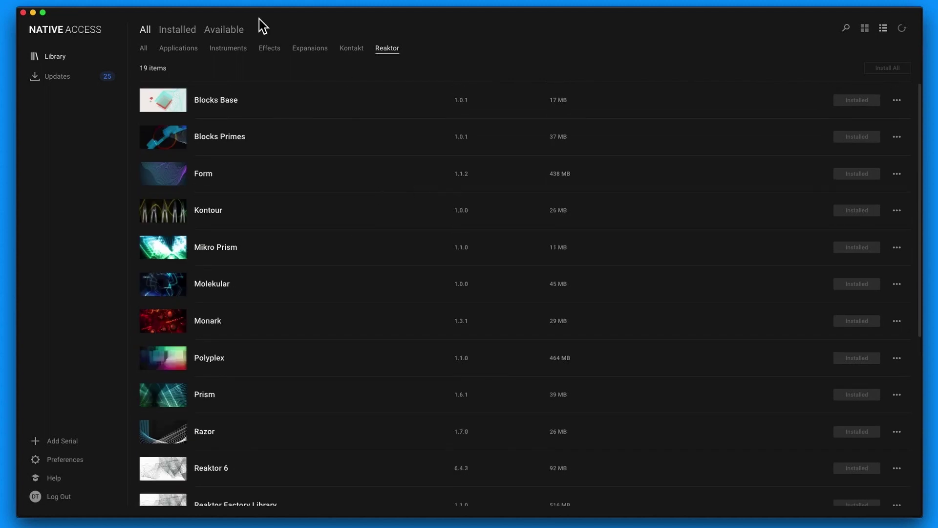
# Remove the category filter and look through the products that are available to install
pyautogui.click(144, 49)
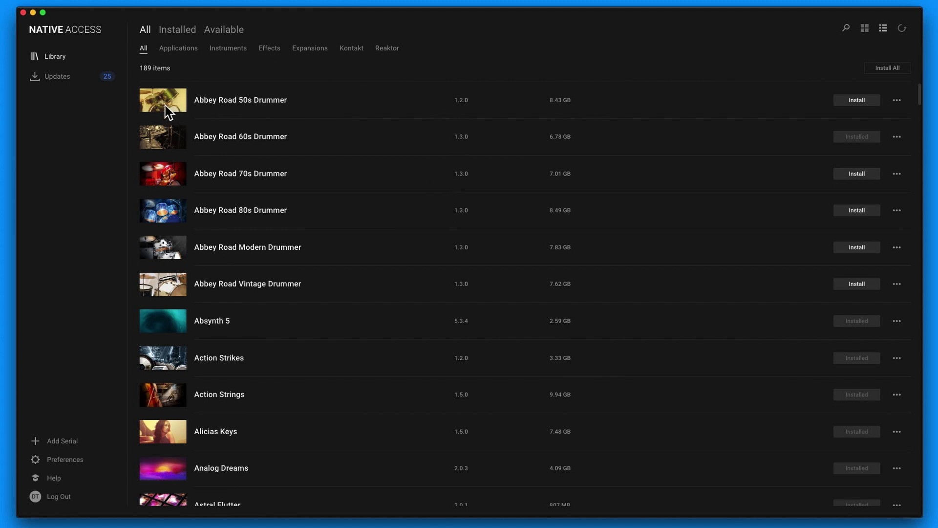
pyautogui.moveTo(162, 104)
pyautogui.click(218, 35)
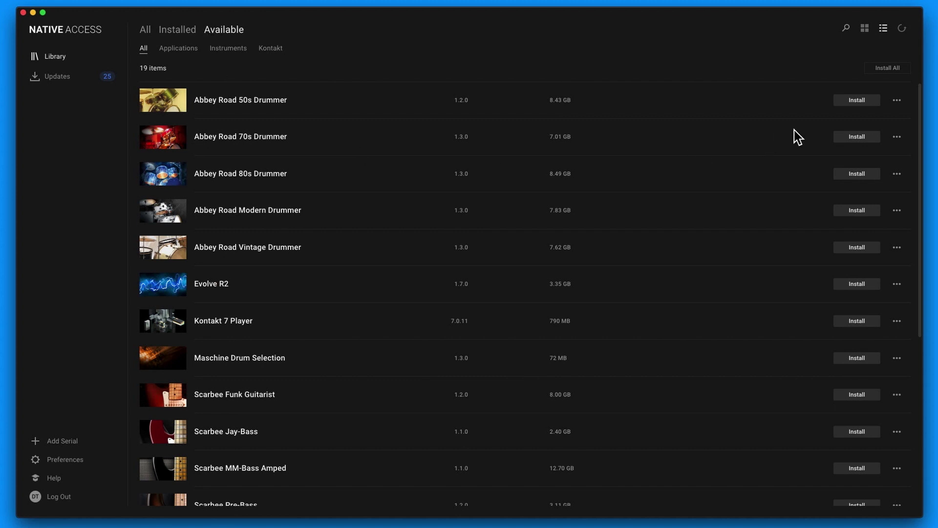
pyautogui.scroll(-5, 806, 203)
pyautogui.scroll(5, 806, 203)
# Show only the installed products and view the installation path of Action Strikes
pyautogui.click(188, 34)
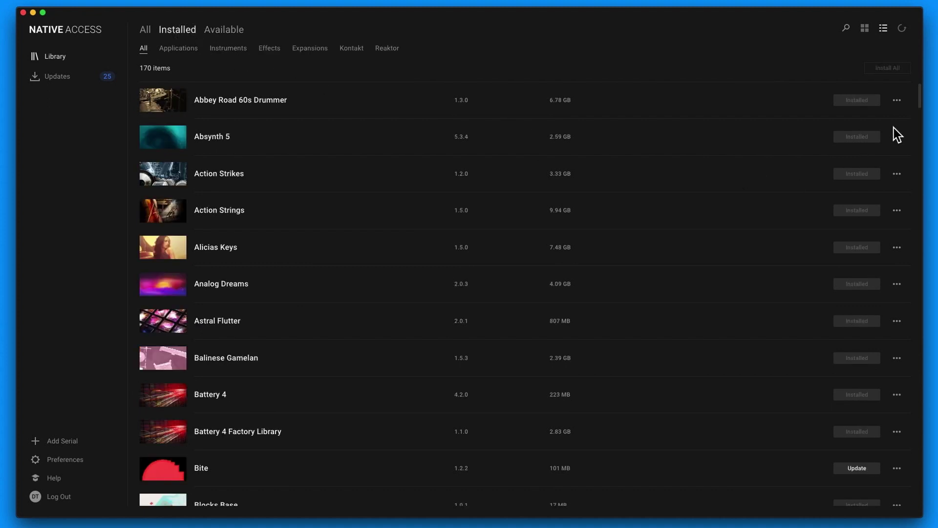
pyautogui.click(897, 102)
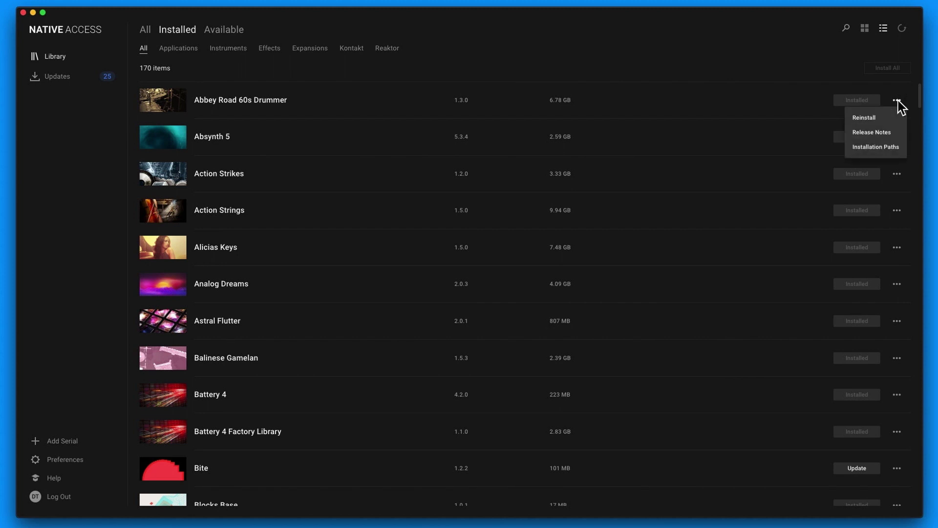
pyautogui.click(877, 147)
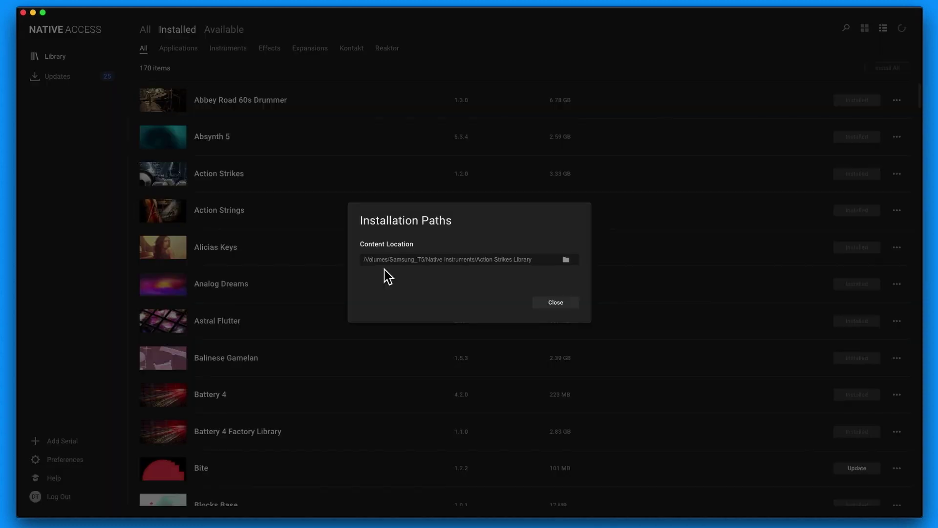
pyautogui.click(569, 302)
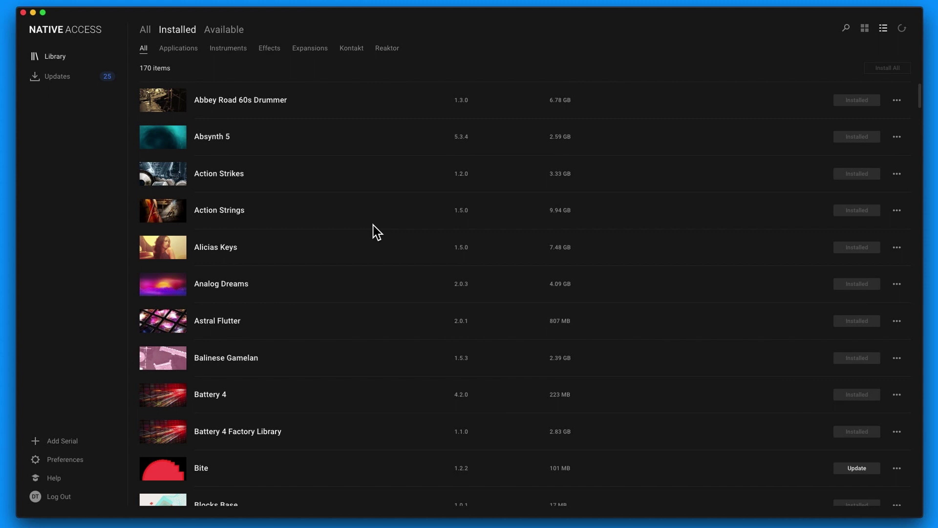
# Look through the installed products for pending updates, check the updates list and return to the library
pyautogui.scroll(-3, 623, 269)
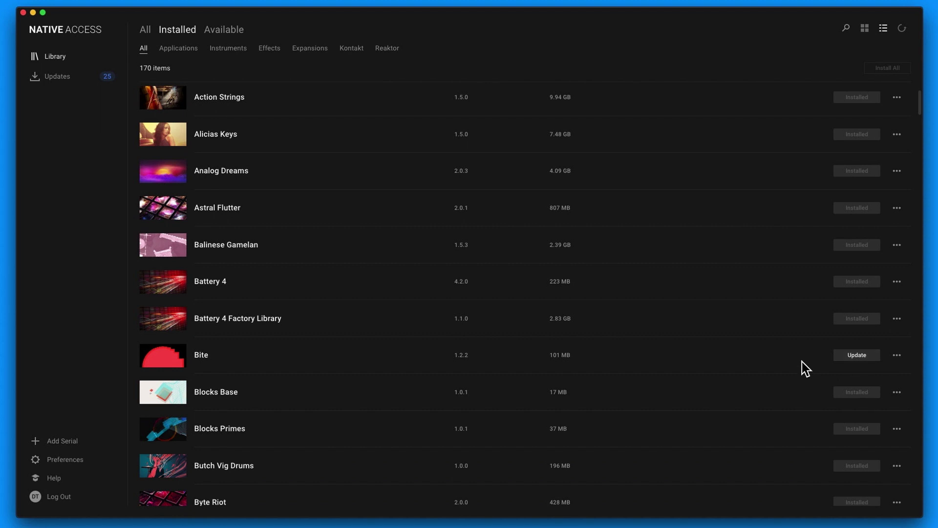
pyautogui.scroll(-5, 804, 367)
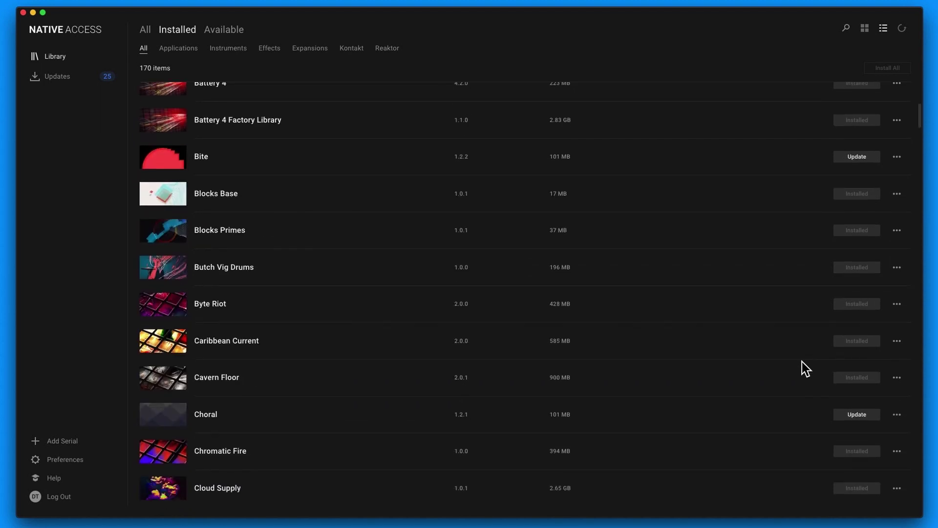
pyautogui.click(62, 80)
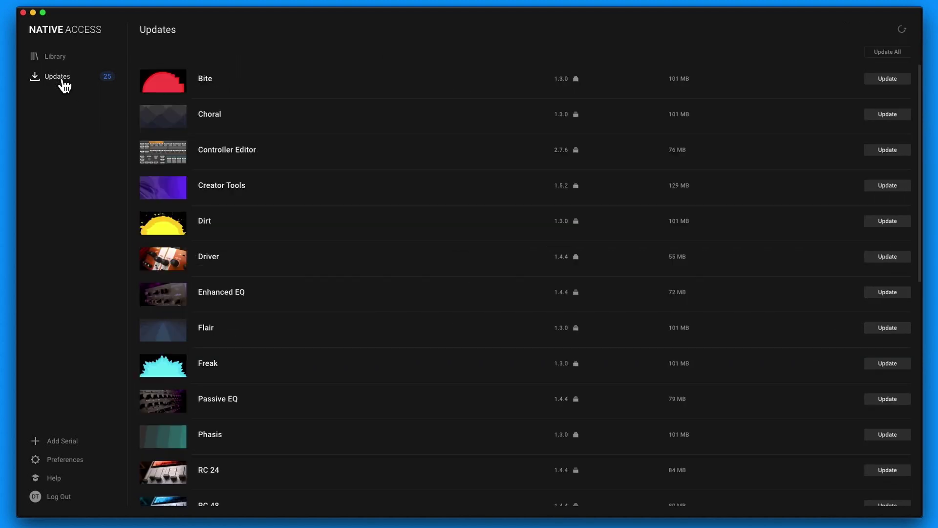
pyautogui.click(56, 57)
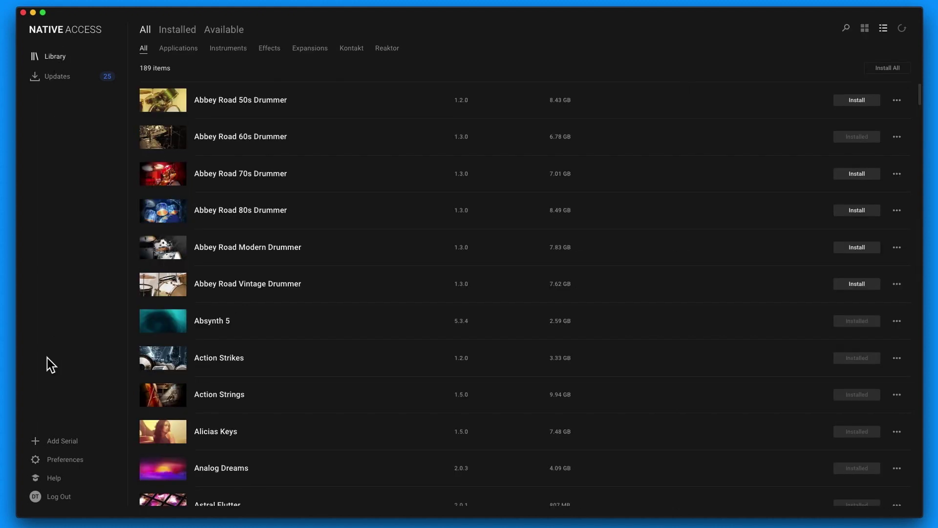
# View the file management locations in the Preferences, then close them
pyautogui.click(65, 460)
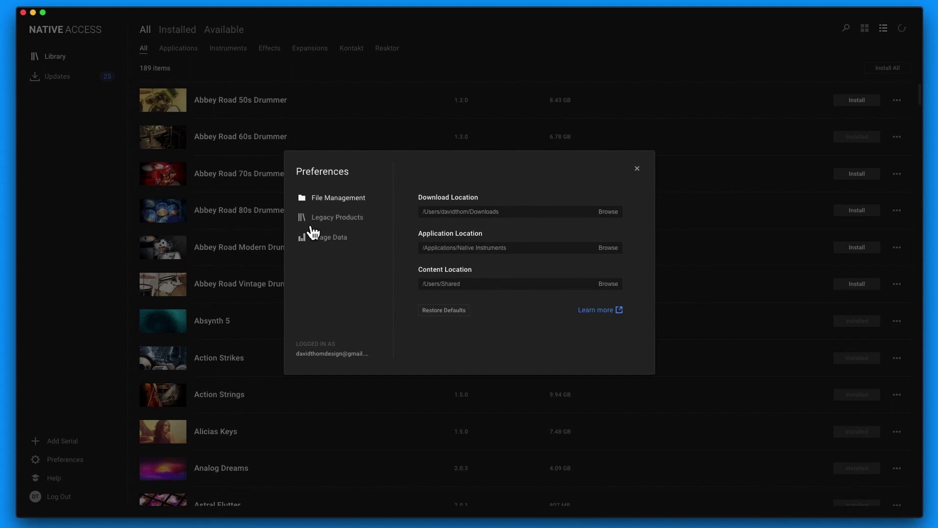
pyautogui.click(639, 173)
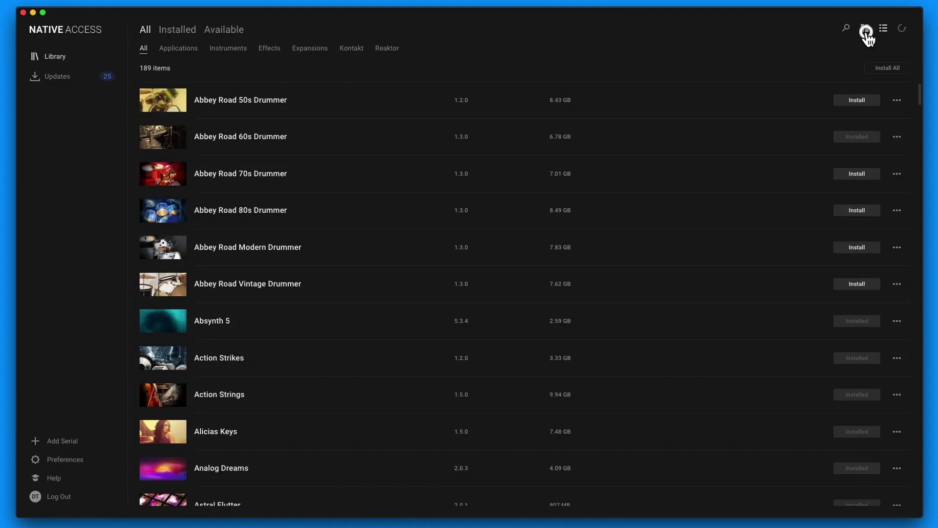
# Preview the library as a grid, return to the list layout, and view the Applications and Instruments categories
pyautogui.click(865, 31)
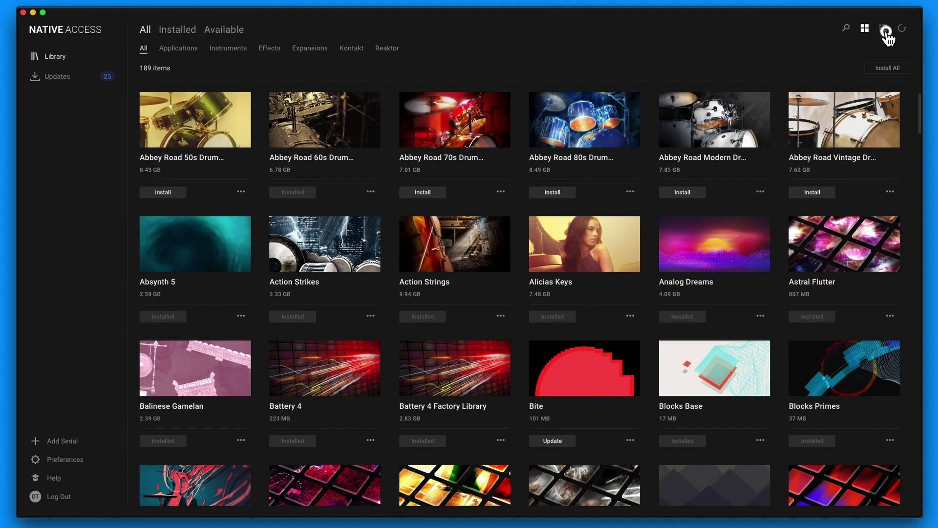
pyautogui.click(884, 30)
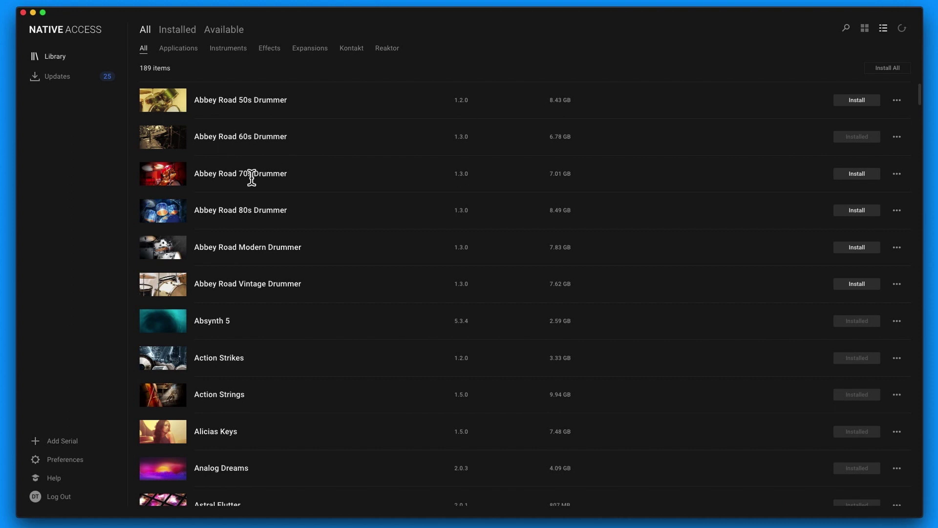
pyautogui.click(188, 48)
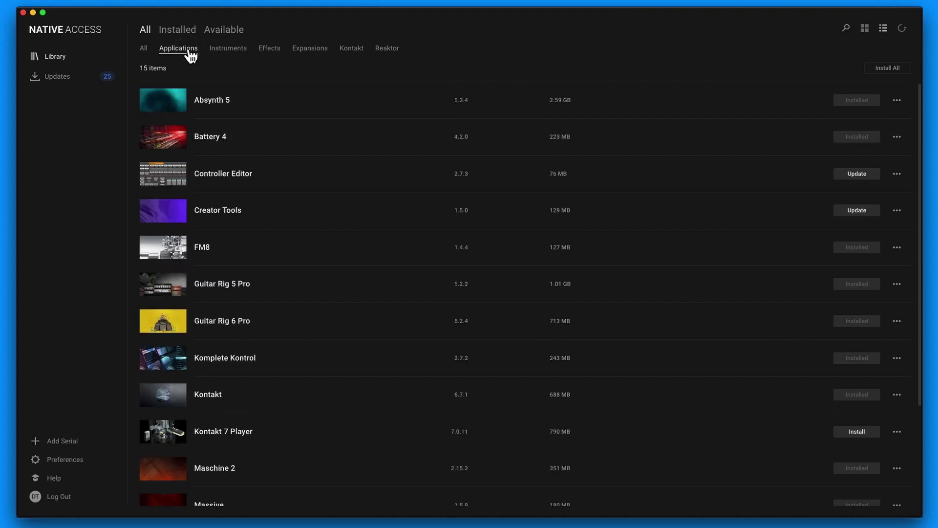
pyautogui.click(228, 48)
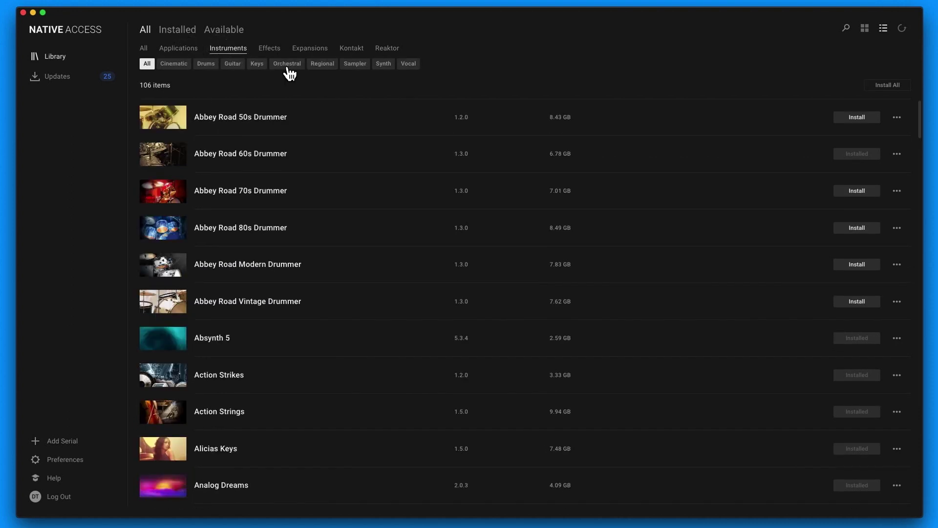
# View the Instruments and Applications categories as a grid, then return to the list layout and look through the applications
pyautogui.click(866, 29)
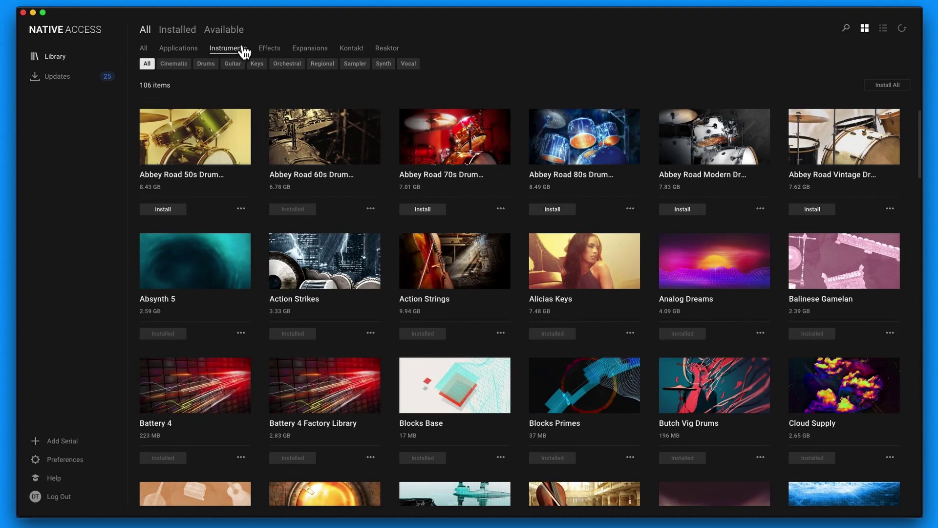
pyautogui.click(195, 50)
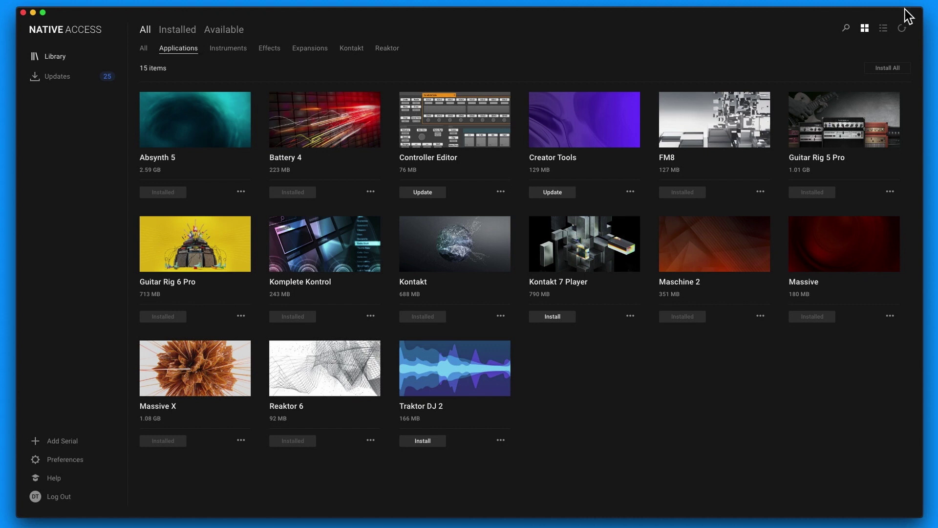
pyautogui.click(883, 29)
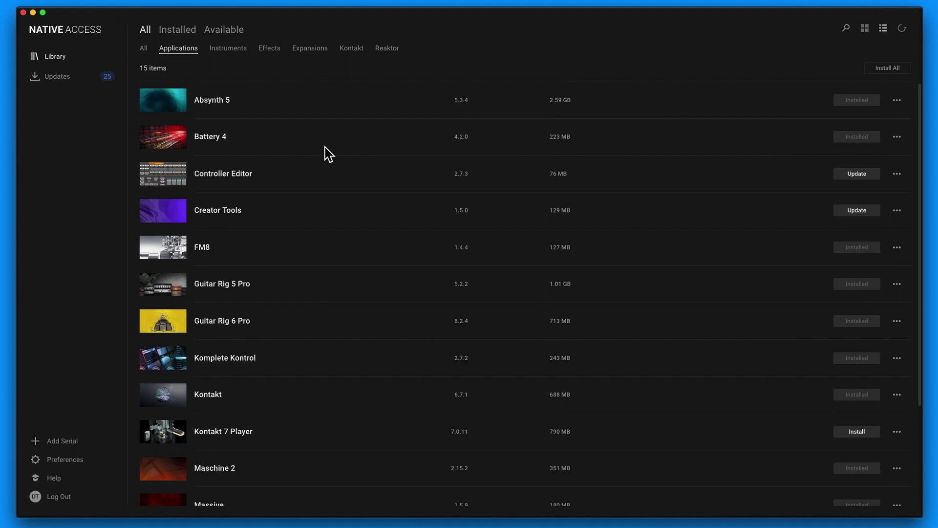
pyautogui.scroll(-5, 325, 148)
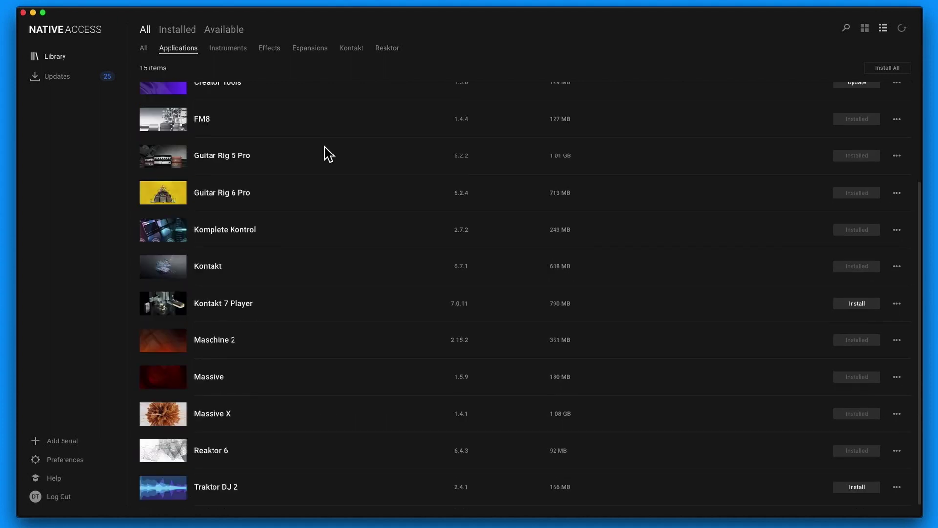
pyautogui.scroll(5, 325, 148)
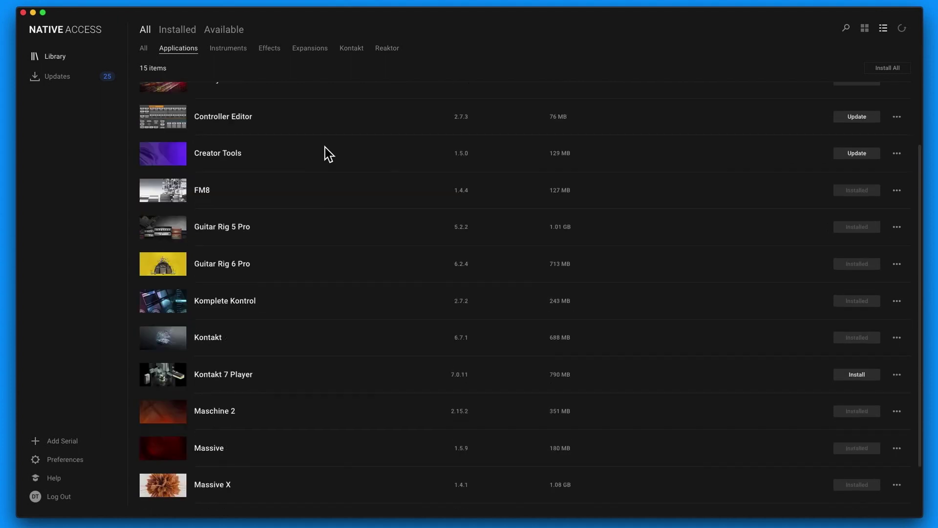
pyautogui.click(238, 52)
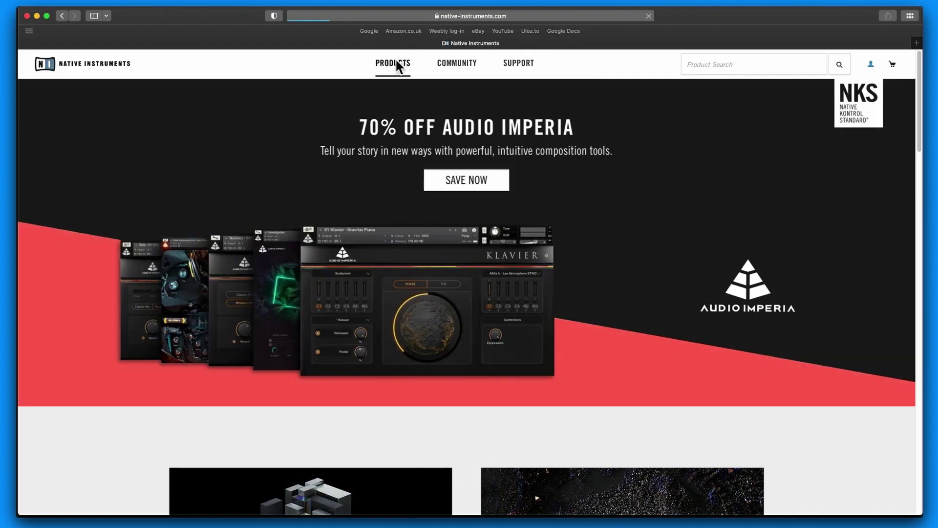
# On the Native Instruments website, browse the free Software & Sounds products and open the Native Access page
pyautogui.click(397, 63)
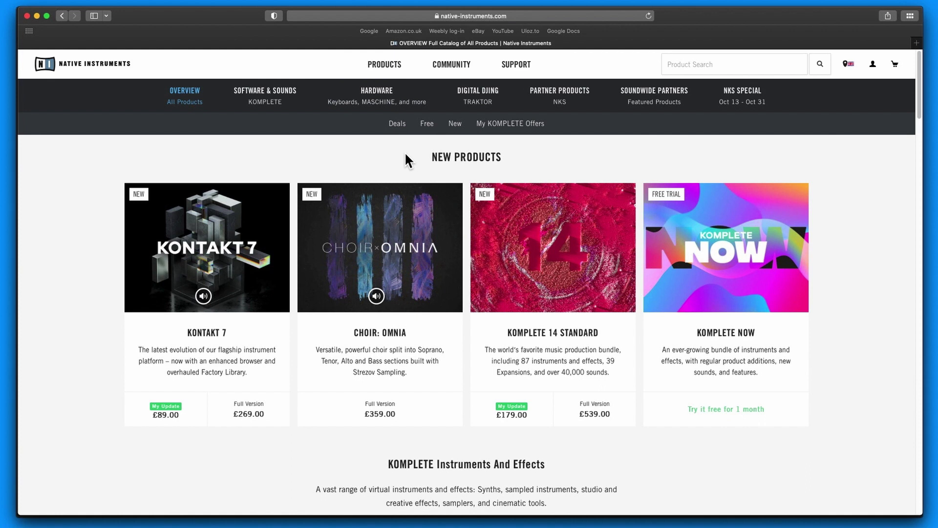
pyautogui.click(255, 90)
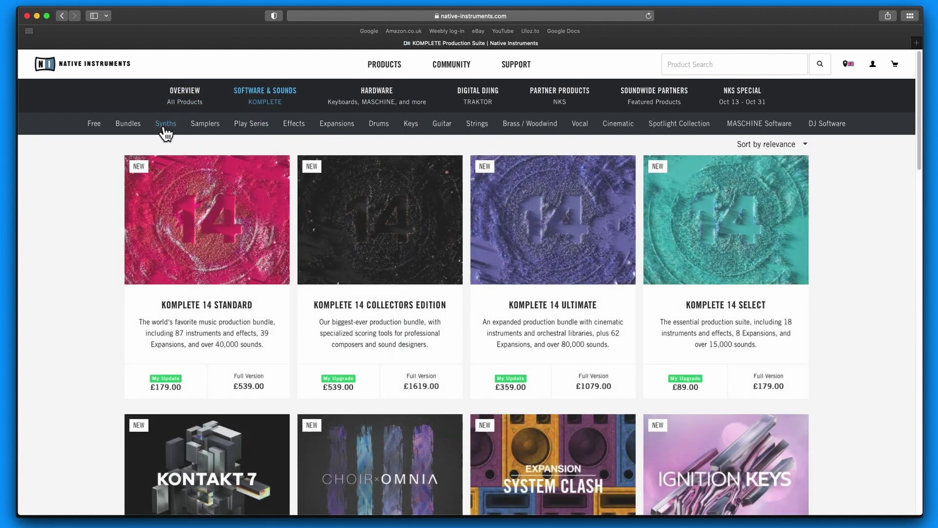
pyautogui.click(93, 125)
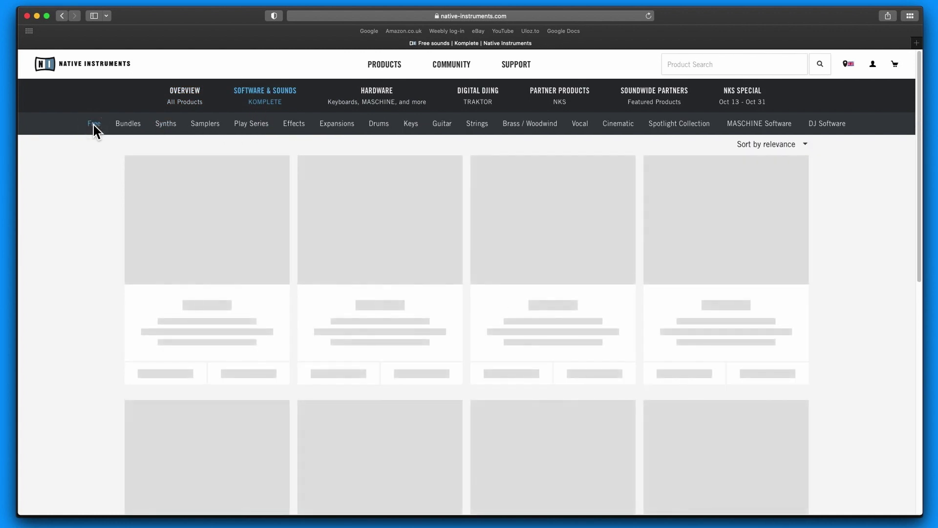
pyautogui.scroll(-10, 357, 241)
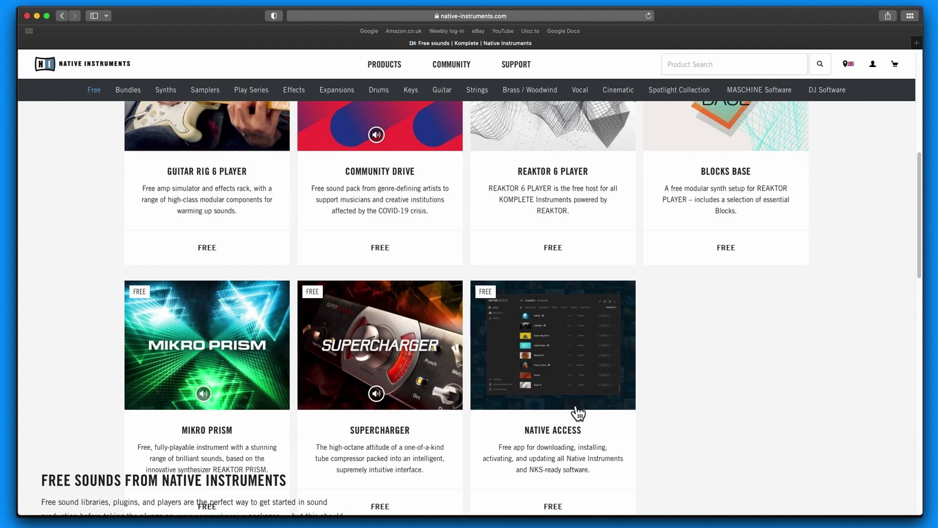
pyautogui.click(577, 409)
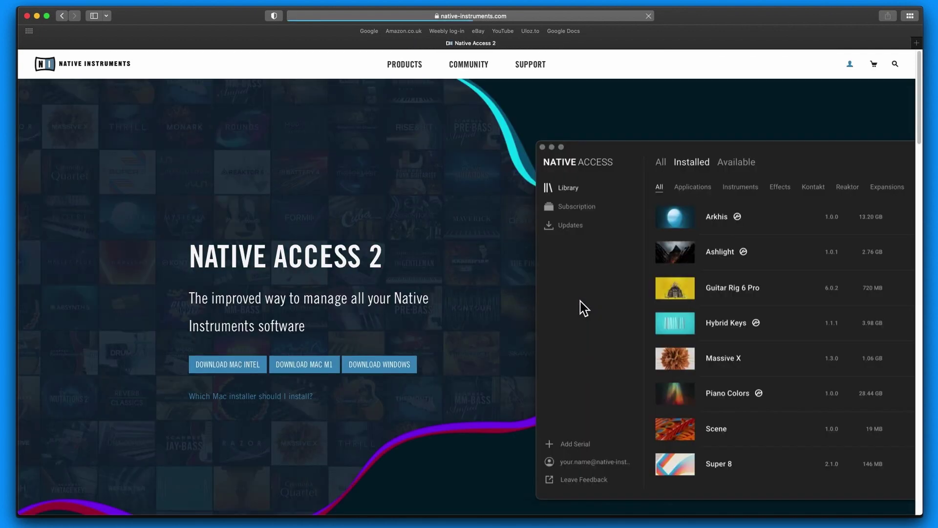